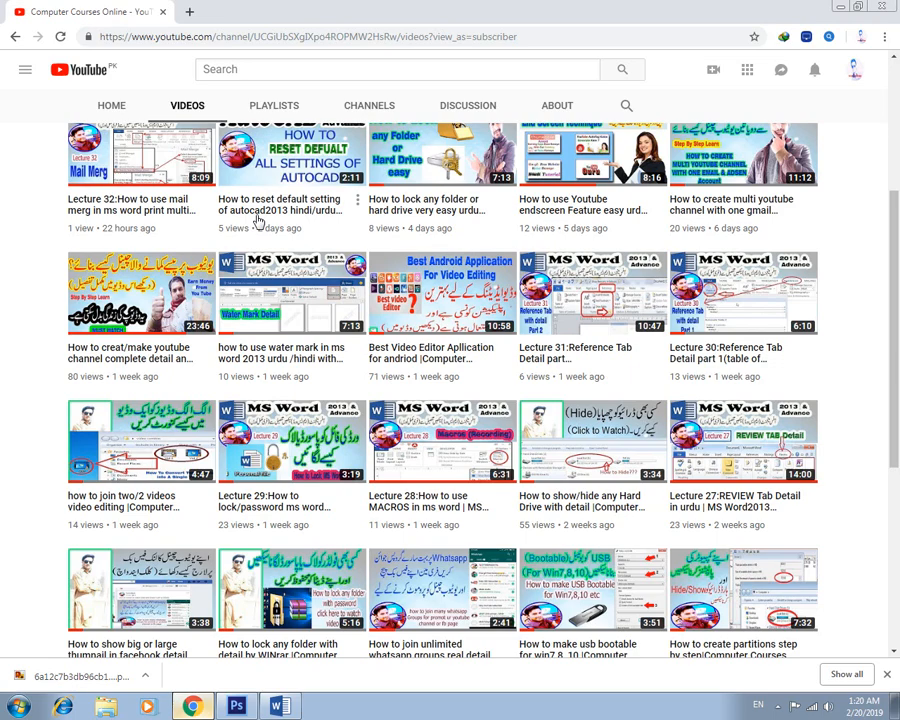
scroll(258, 222, "down", 5)
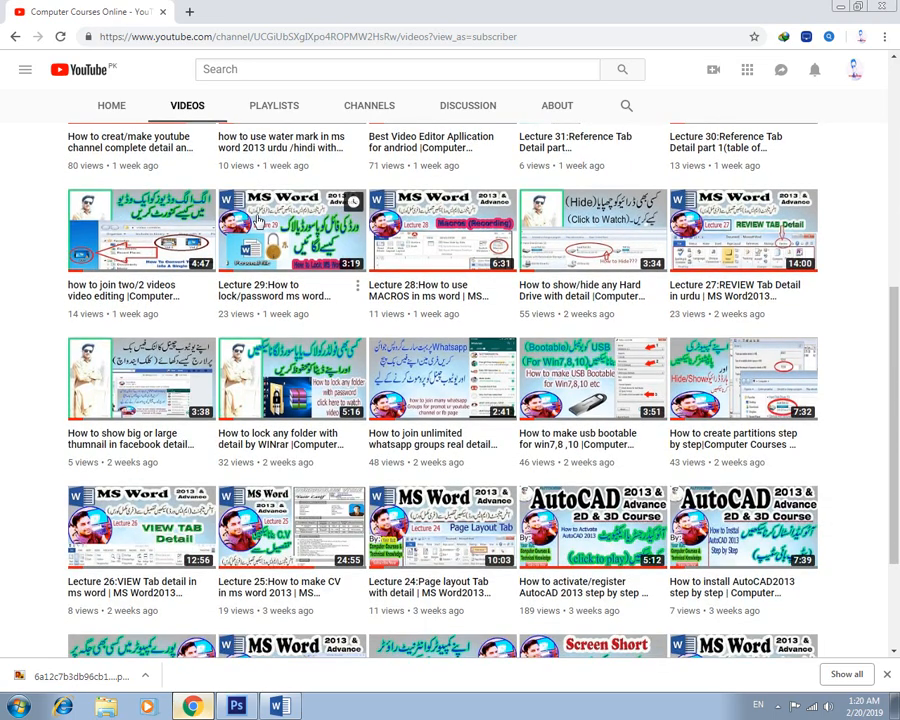
scroll(275, 265, "up", 6)
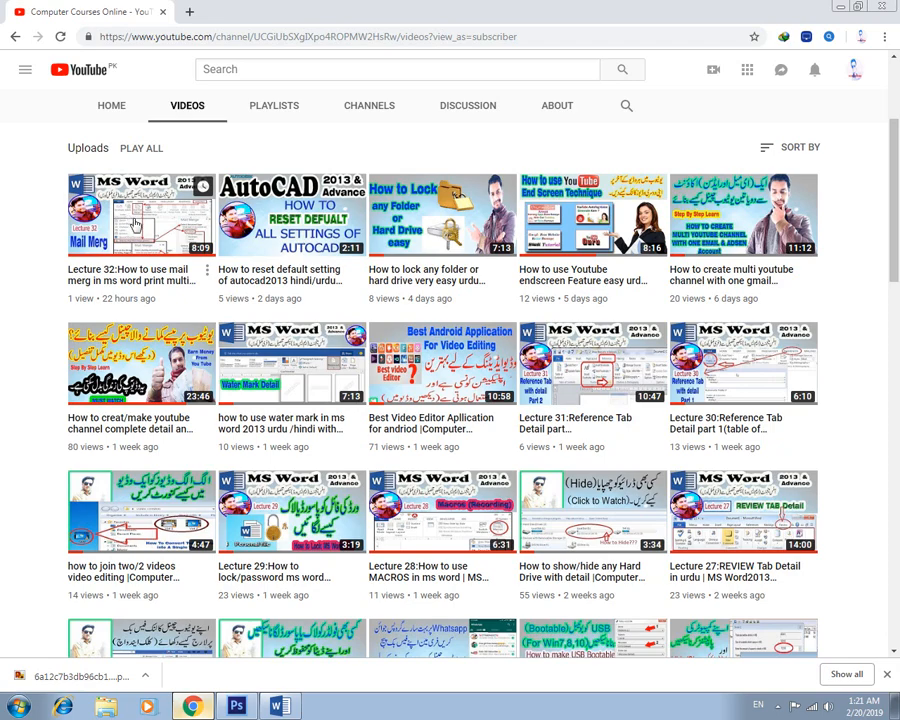
scroll(150, 190, "up", 3)
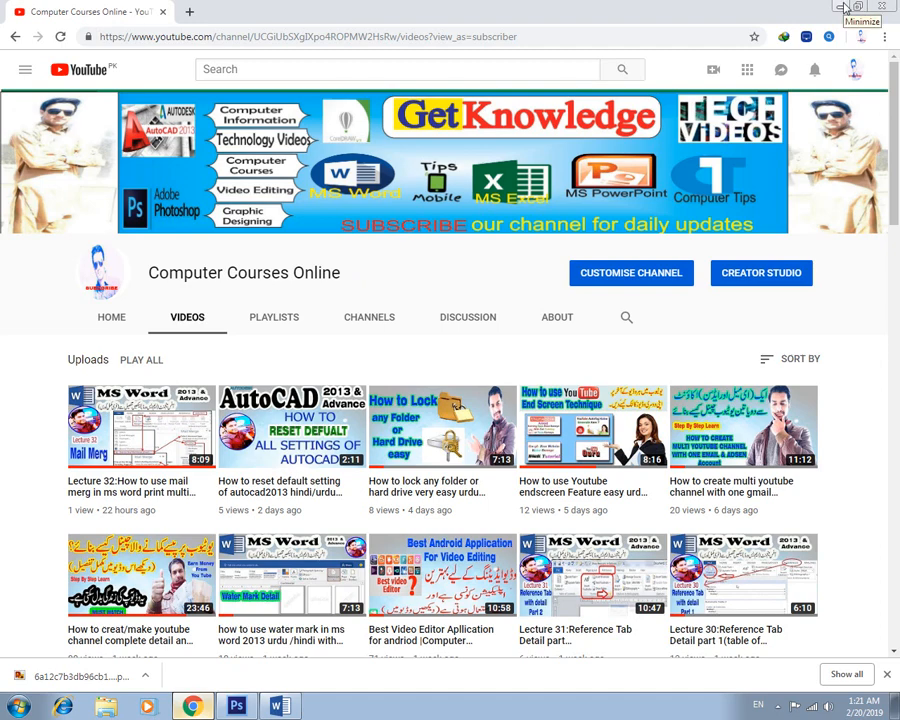
Launch Word with a new blank document and display the mail merge tools.
key("super+r")
key("Return")
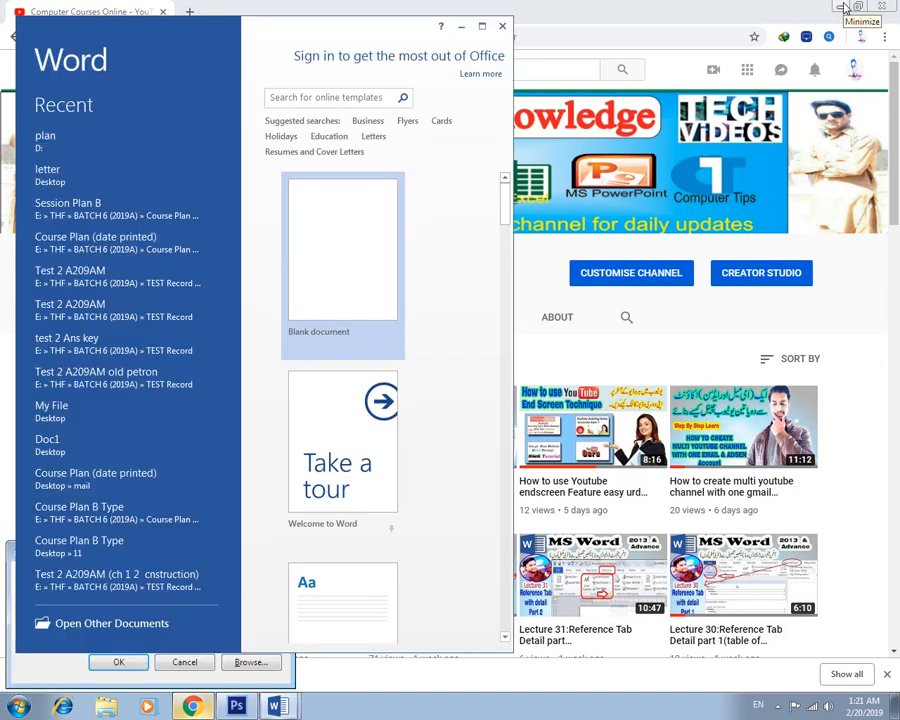
left_click(490, 24)
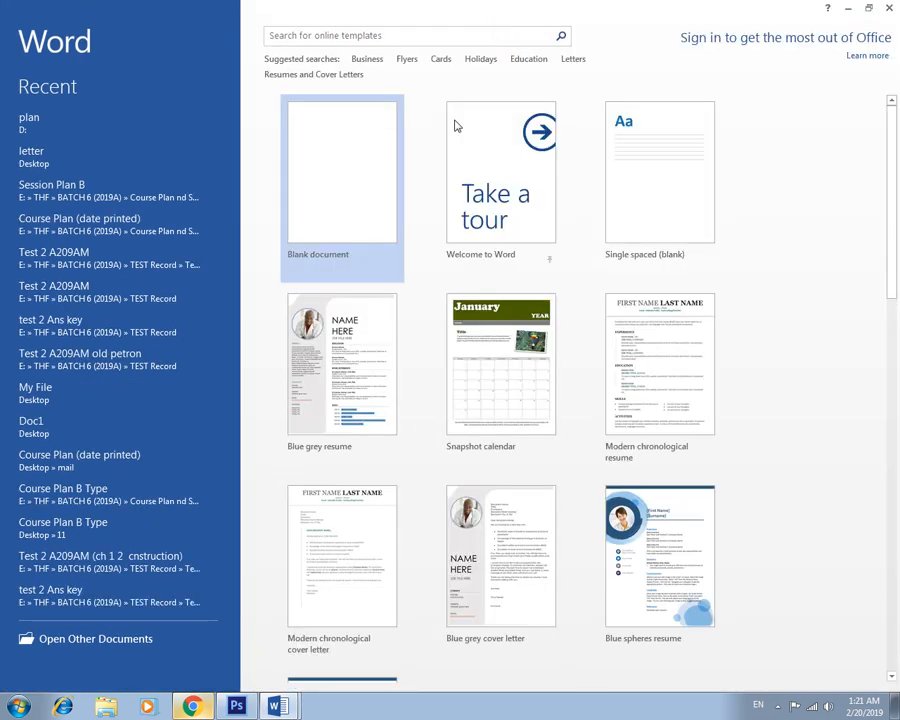
left_click(888, 7)
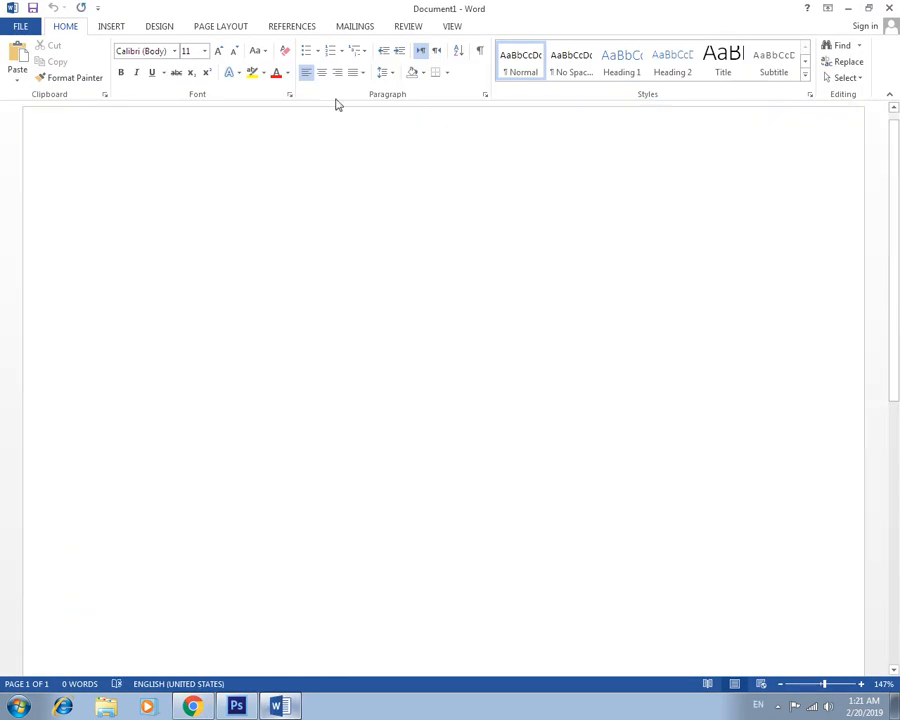
left_click(348, 28)
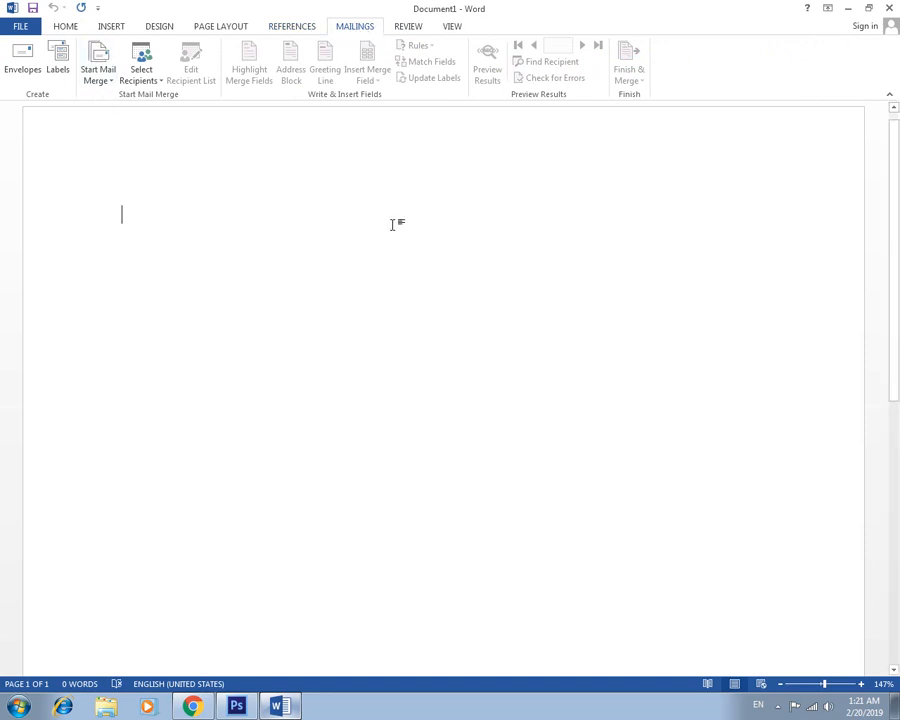
scroll(392, 225, "down", 2)
Open the employee sheet workbook from the desktop, review its employee and Sheet2 worksheets, and close it.
left_click(288, 708)
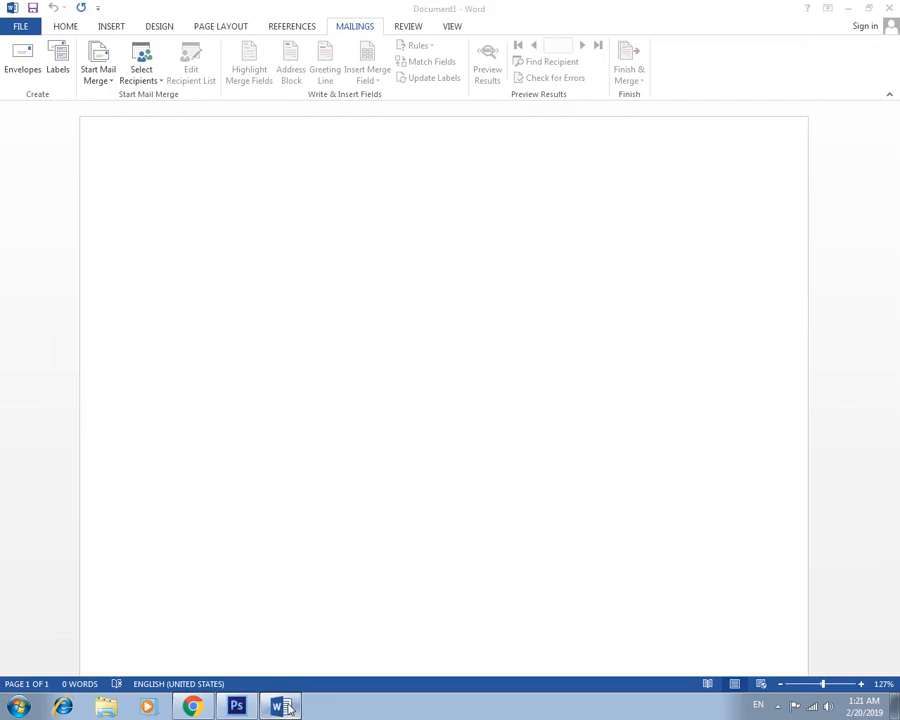
left_click(192, 706)
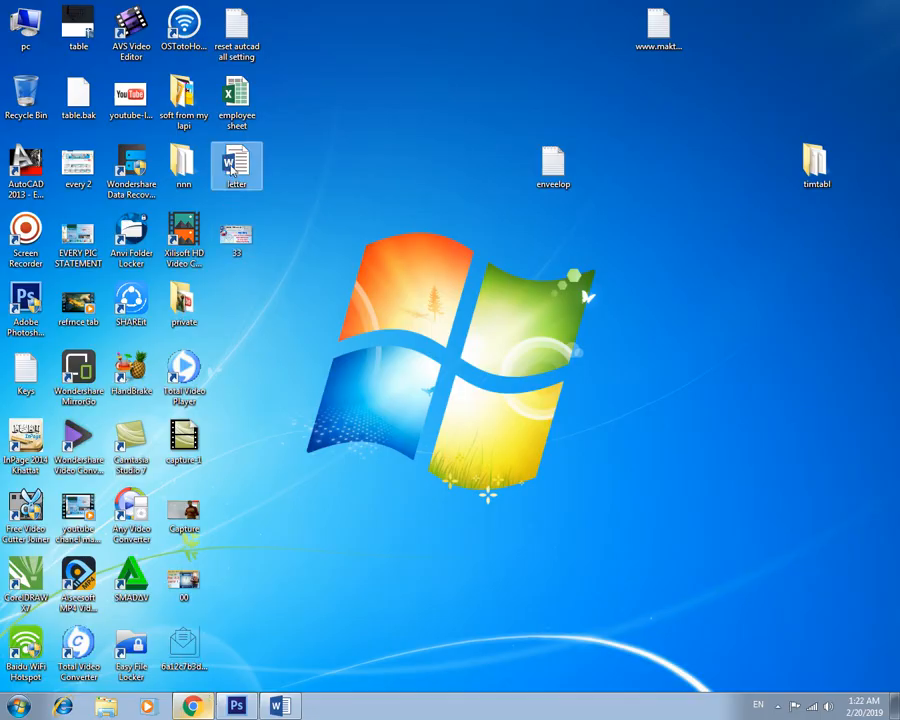
double_click(235, 118)
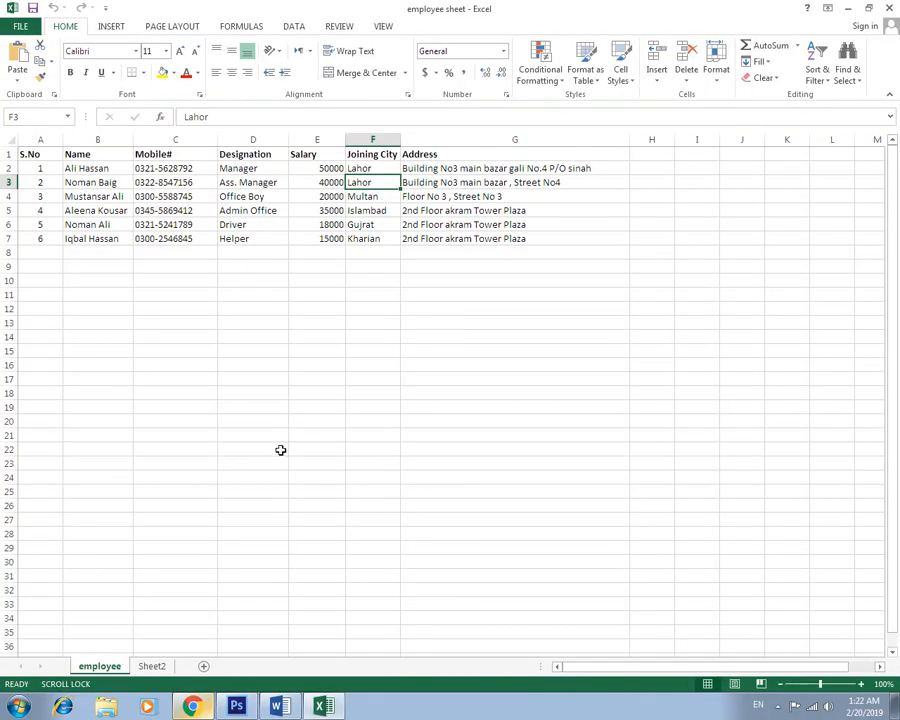
left_click(148, 665)
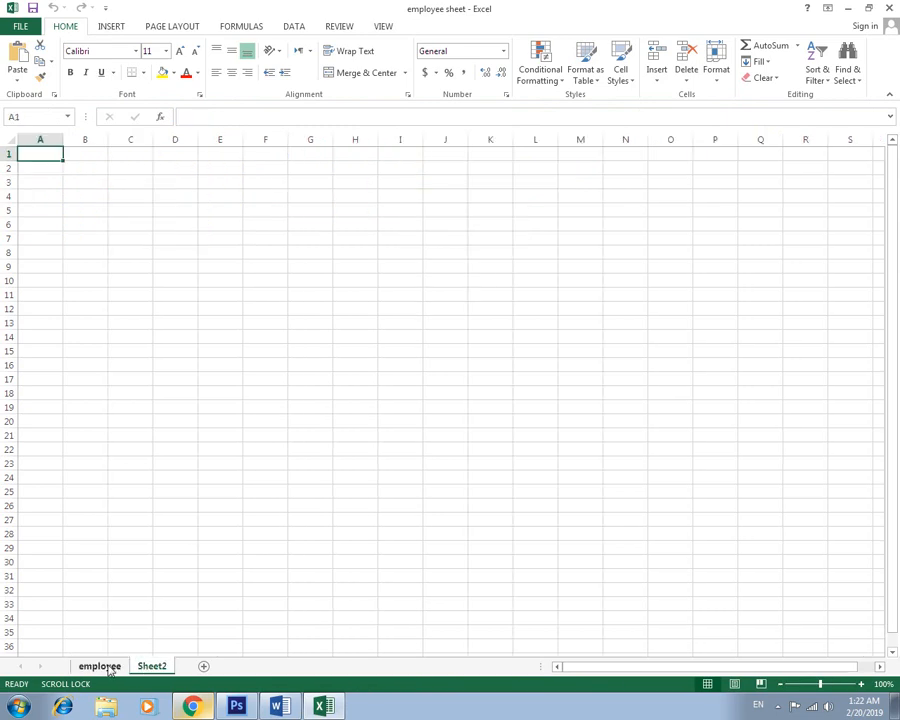
left_click(100, 666)
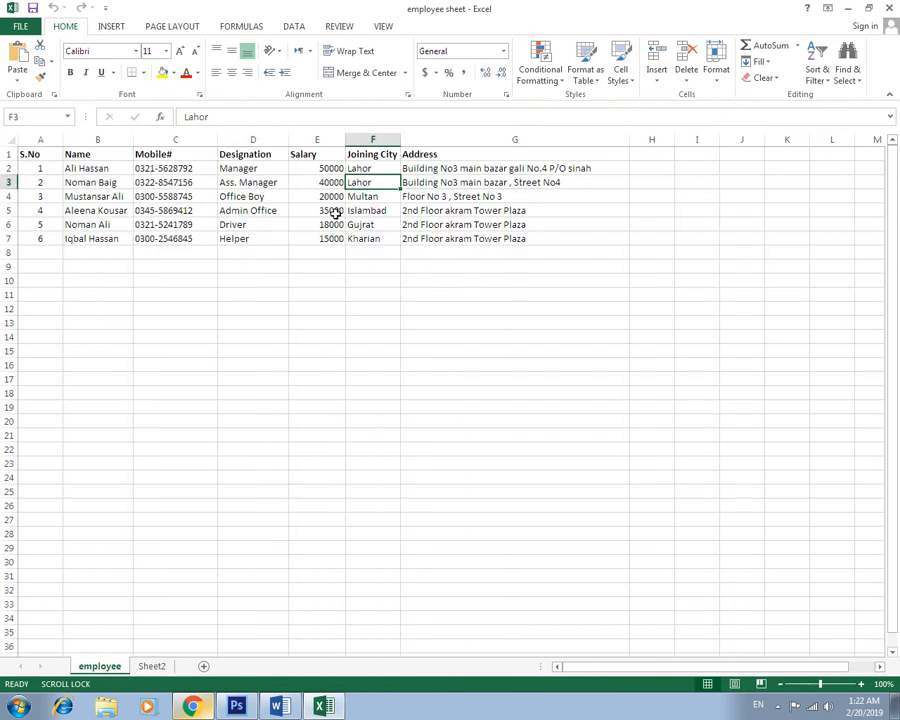
left_click(418, 171)
left_click(88, 182)
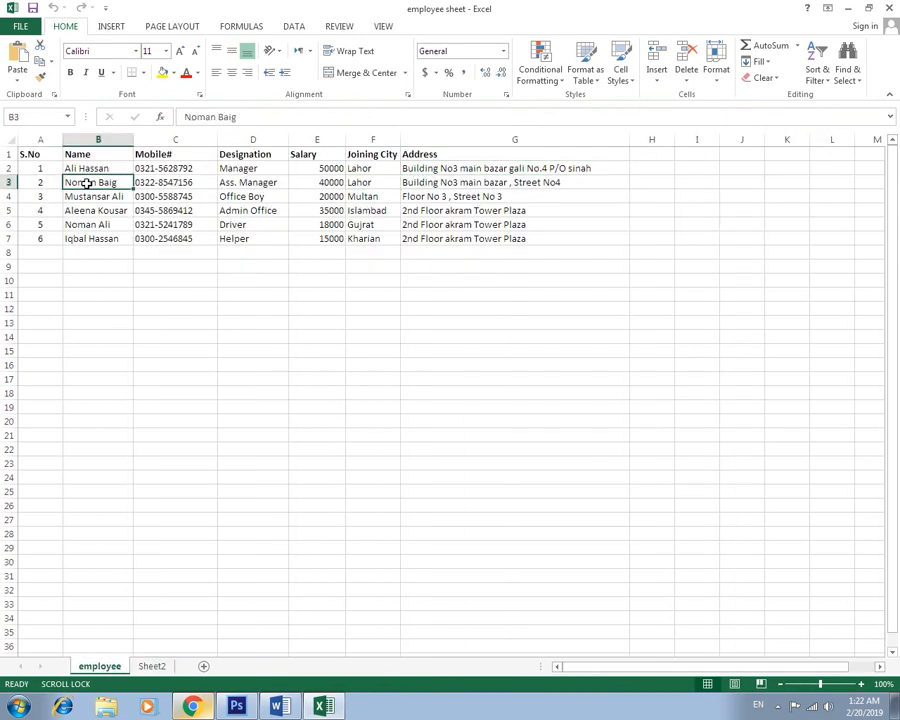
left_click(888, 8)
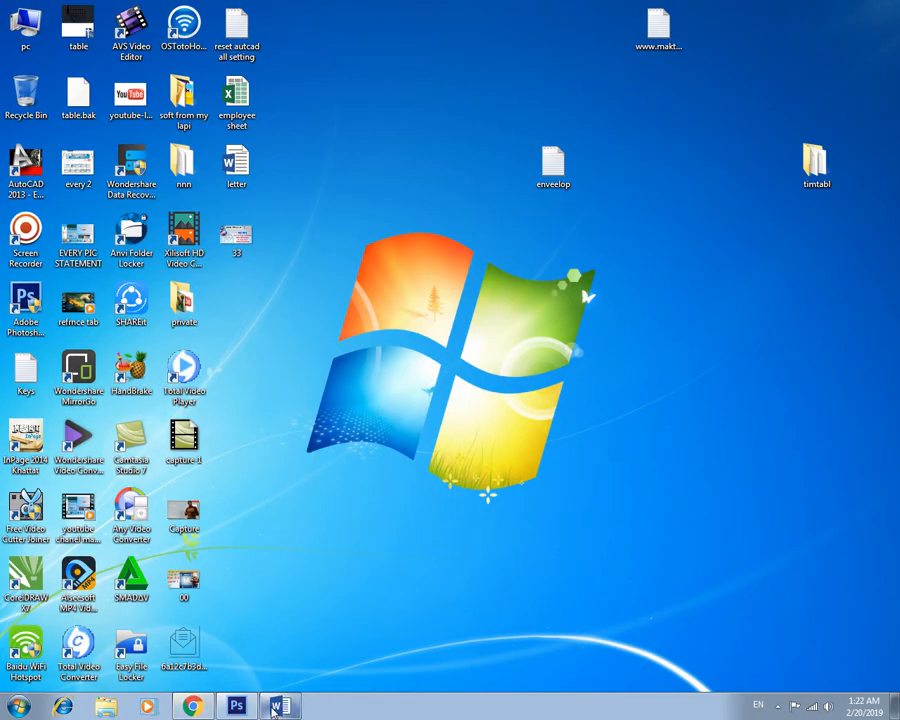
Switch to the blank Word document and start an envelope mail merge with envelope size 6 3/4.
left_click(277, 707)
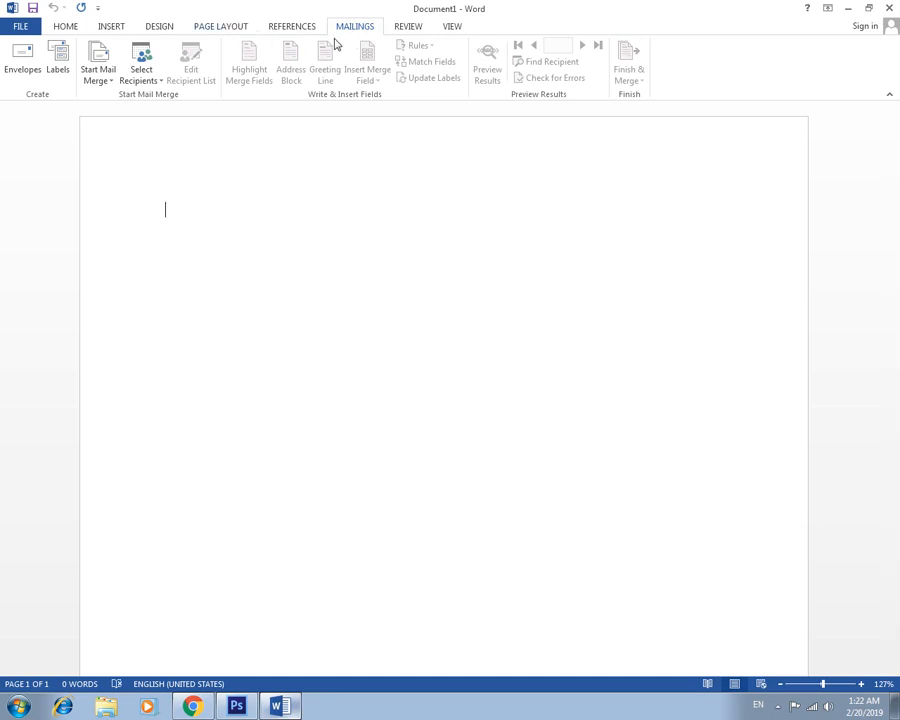
left_click(101, 86)
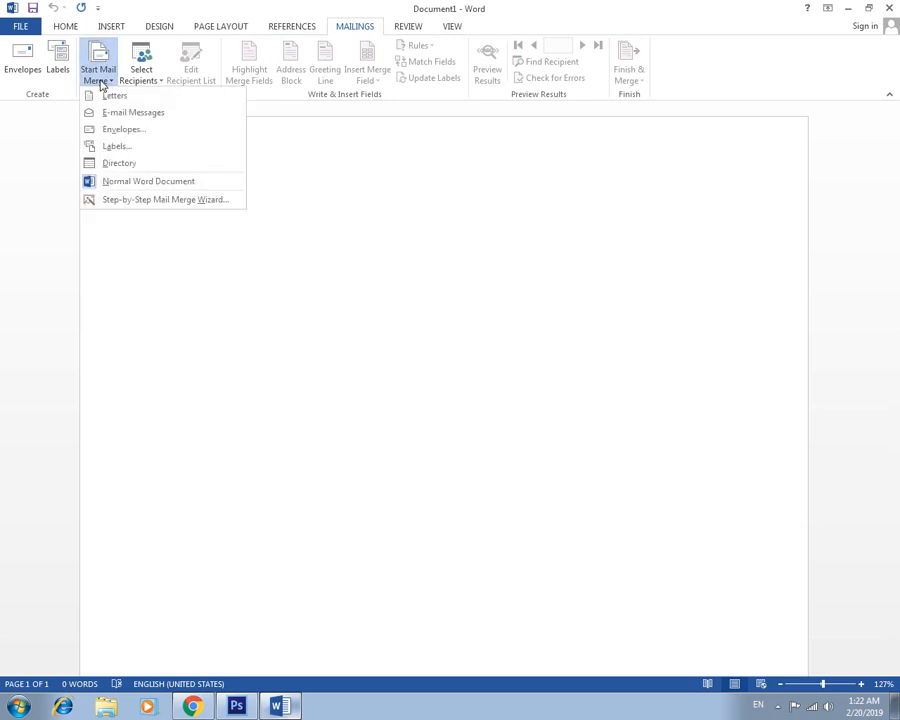
left_click(128, 134)
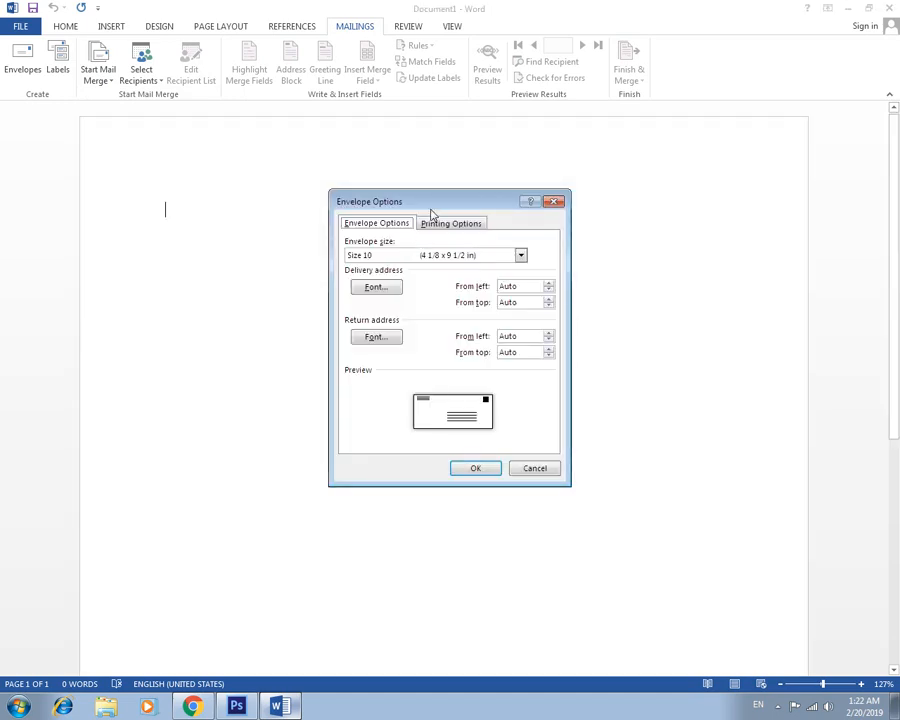
left_click_drag(428, 210, 330, 162)
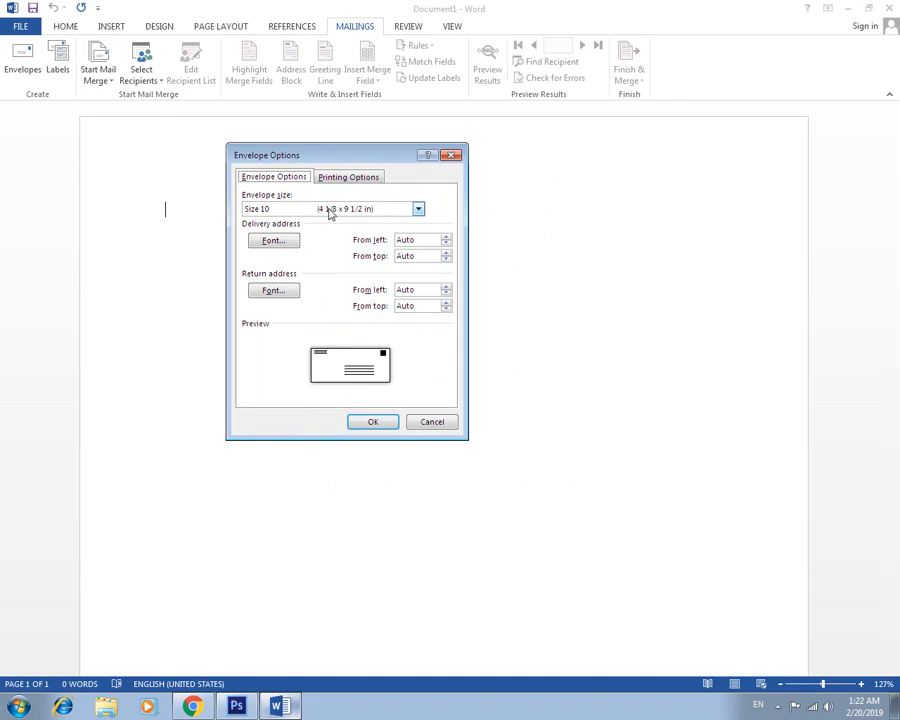
left_click(418, 211)
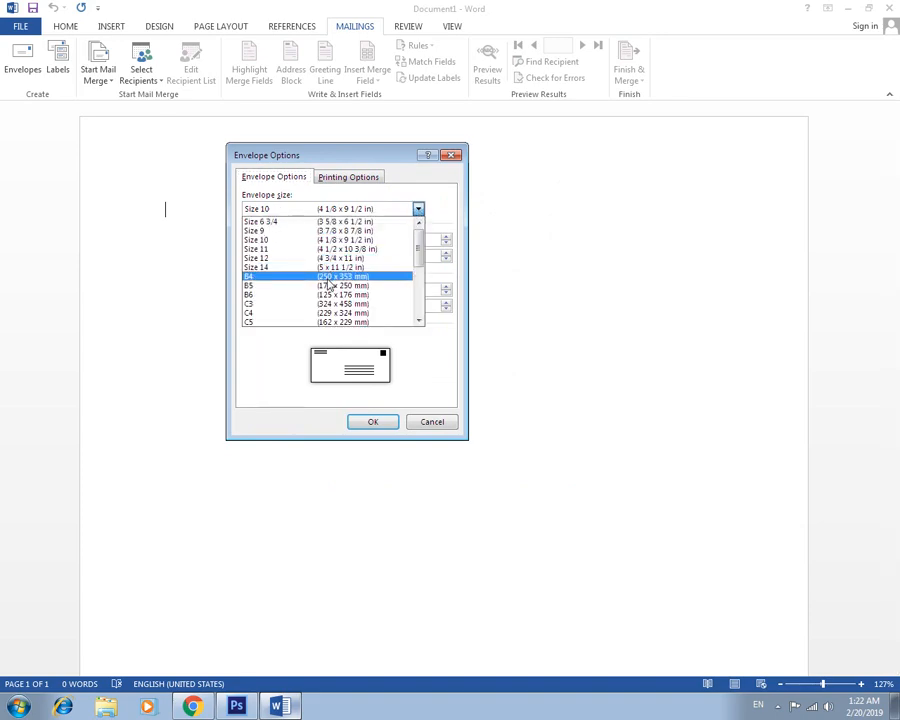
left_click(346, 222)
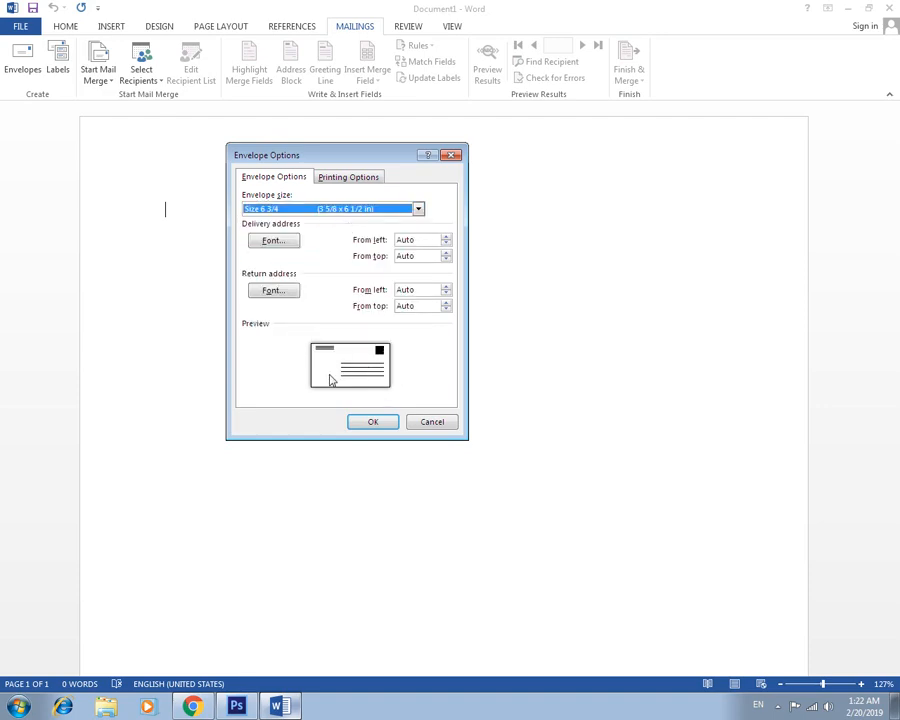
Set the envelope's delivery address font to bold, size 14.
left_click(278, 246)
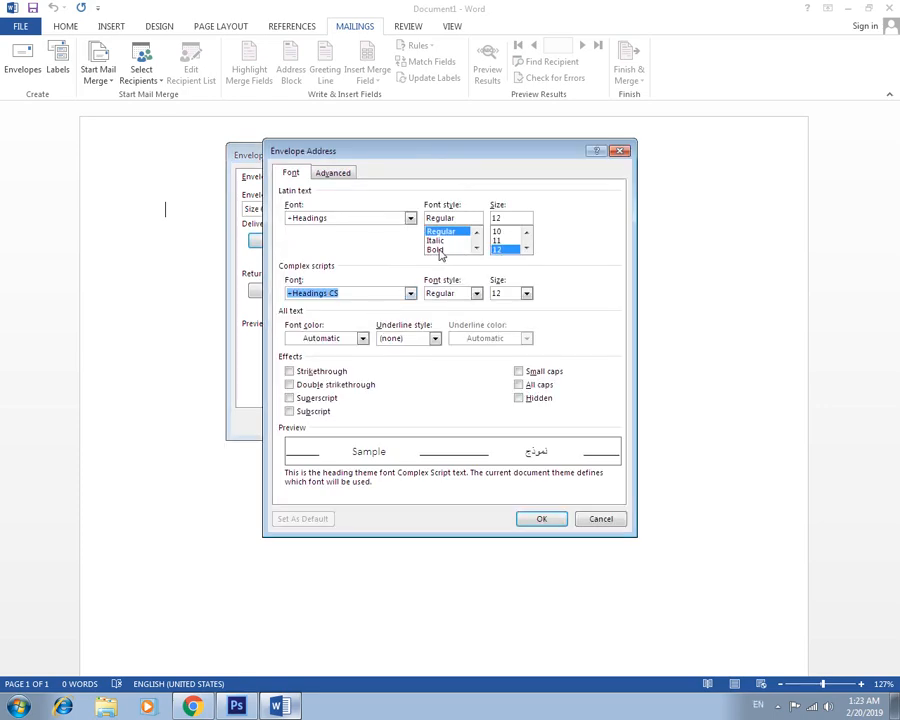
left_click(436, 250)
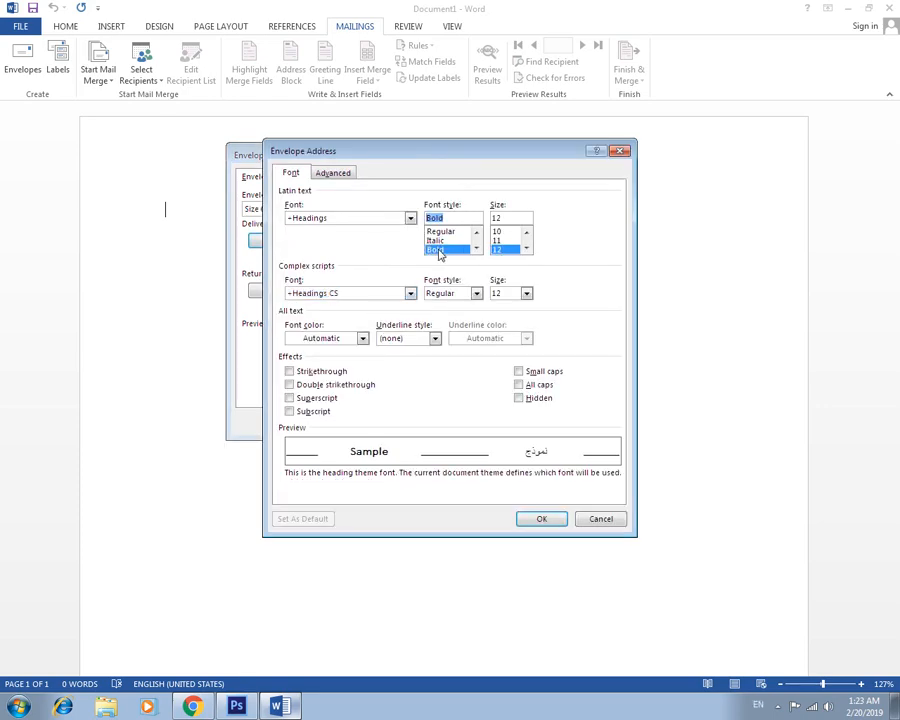
left_click(526, 248)
left_click(504, 251)
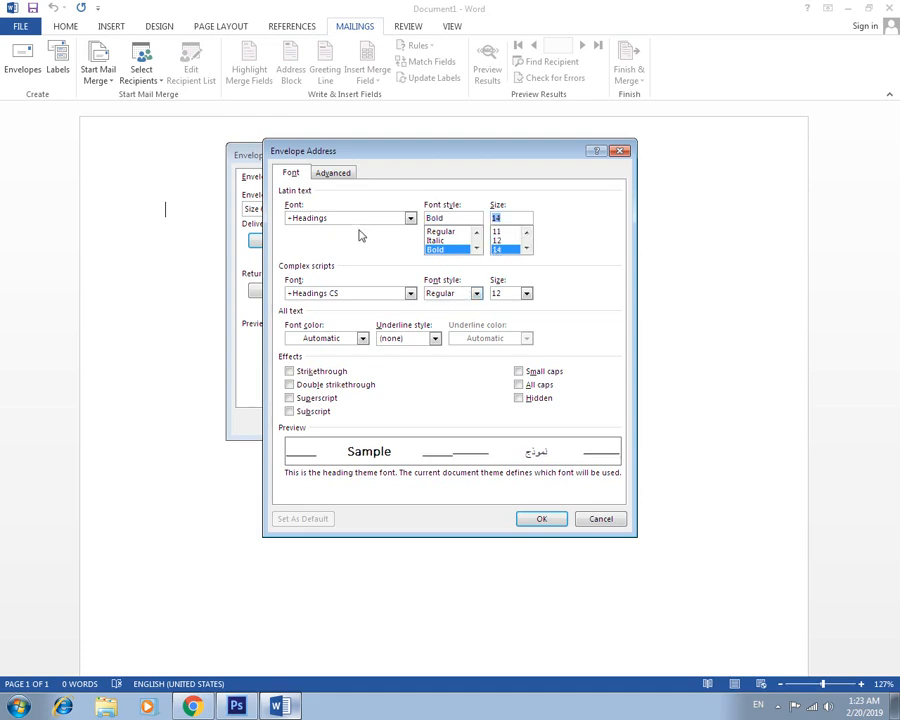
left_click(410, 218)
left_click(410, 218)
Set the delivery address font color to standard green and apply the envelope options to the document.
left_click(362, 339)
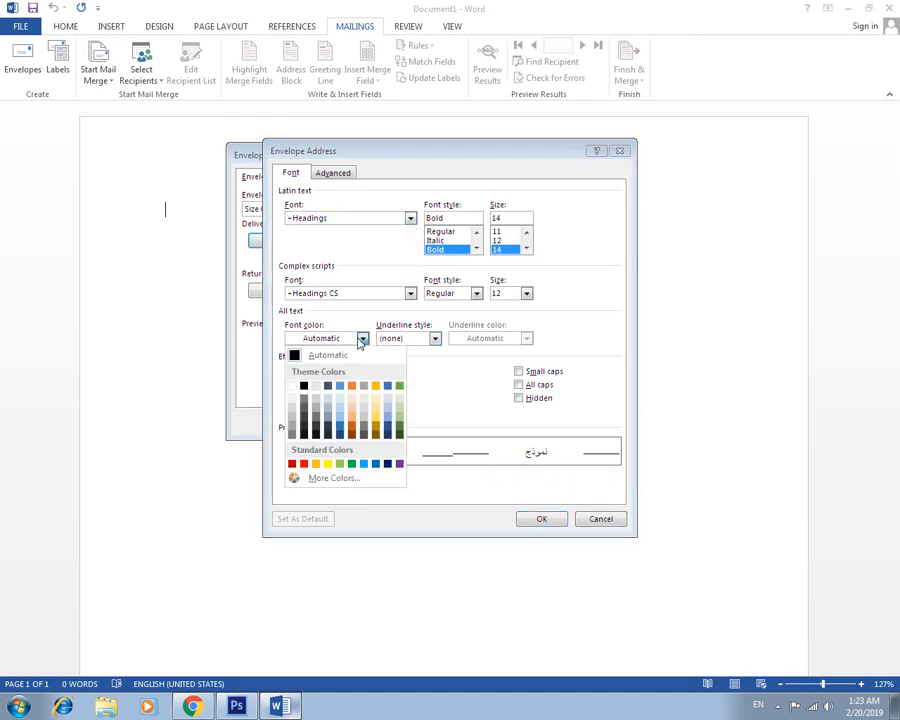
left_click(292, 464)
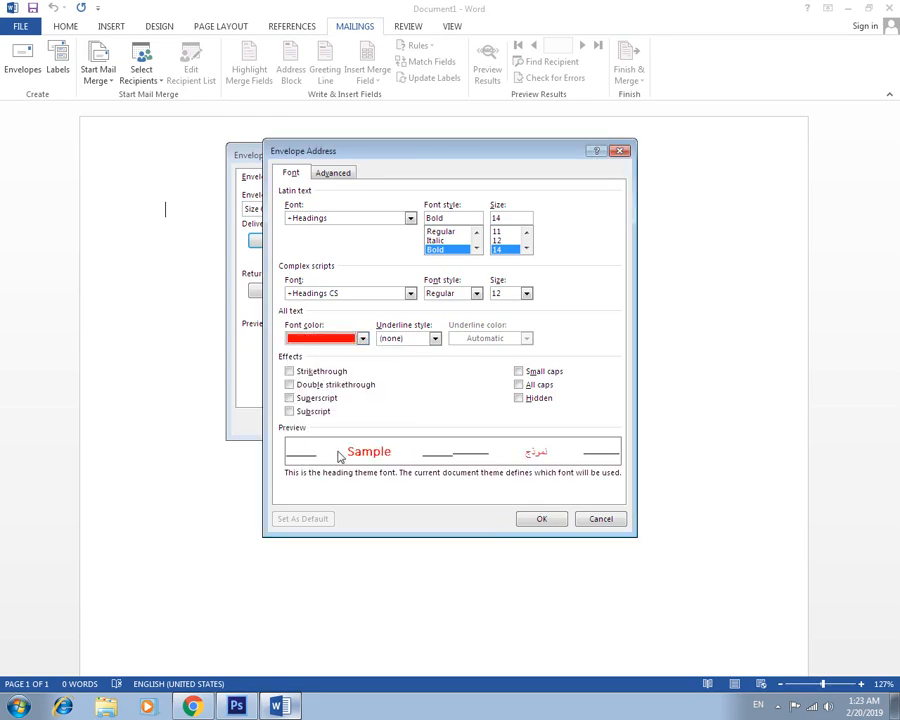
left_click(362, 339)
left_click(352, 464)
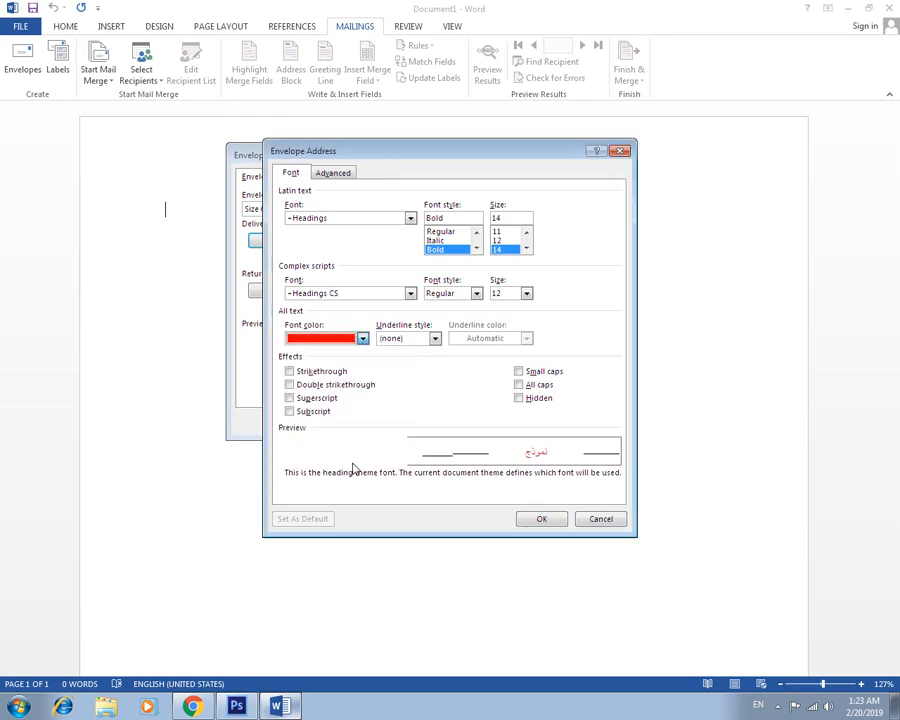
left_click(544, 518)
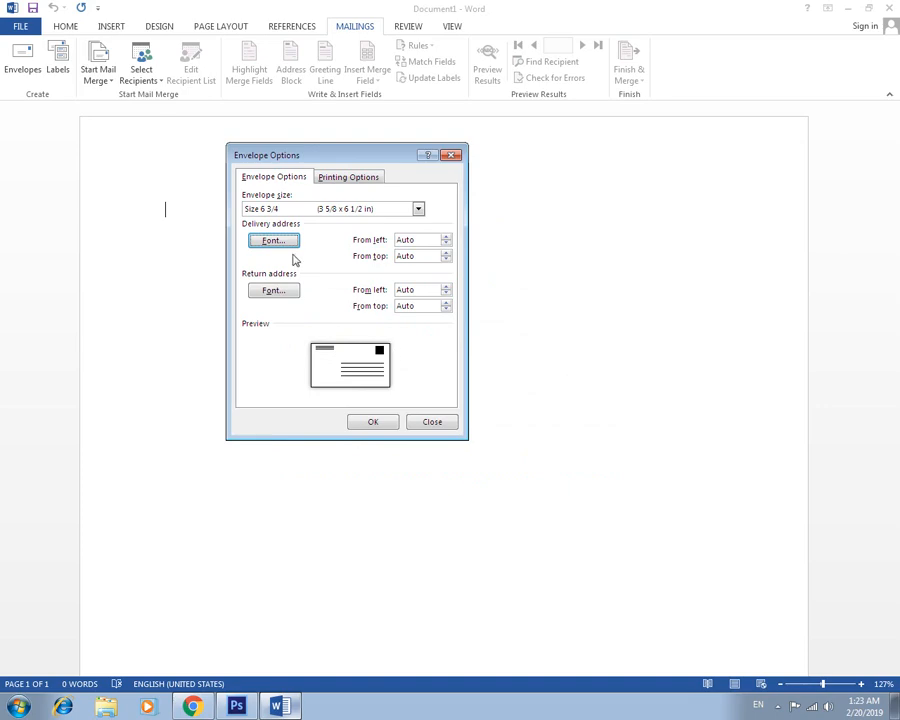
left_click(372, 422)
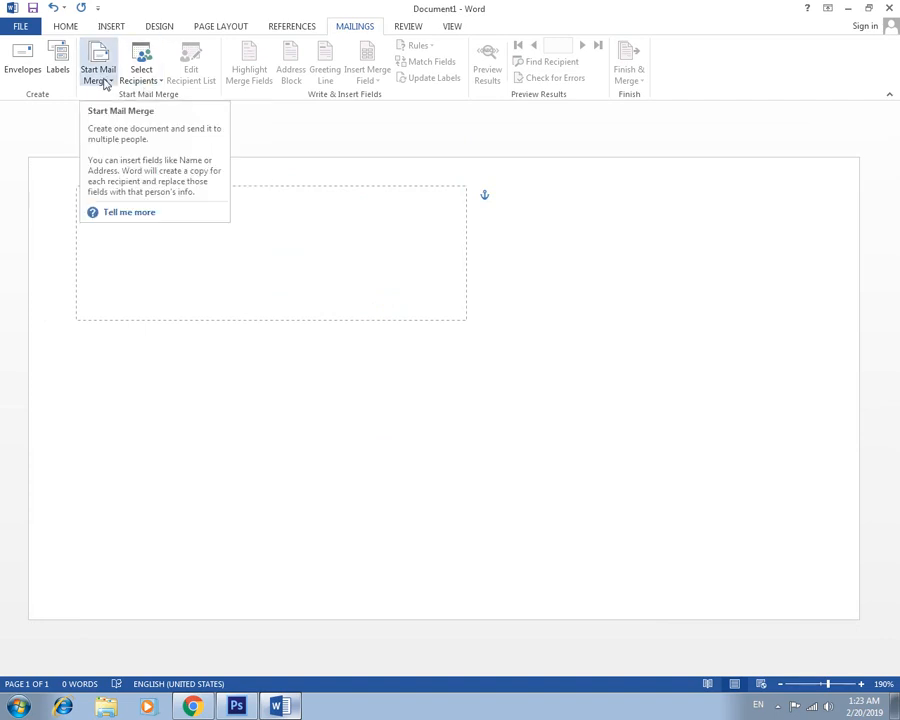
Use the employee$ table of the existing employee sheet workbook on the desktop as the recipient list.
left_click(148, 84)
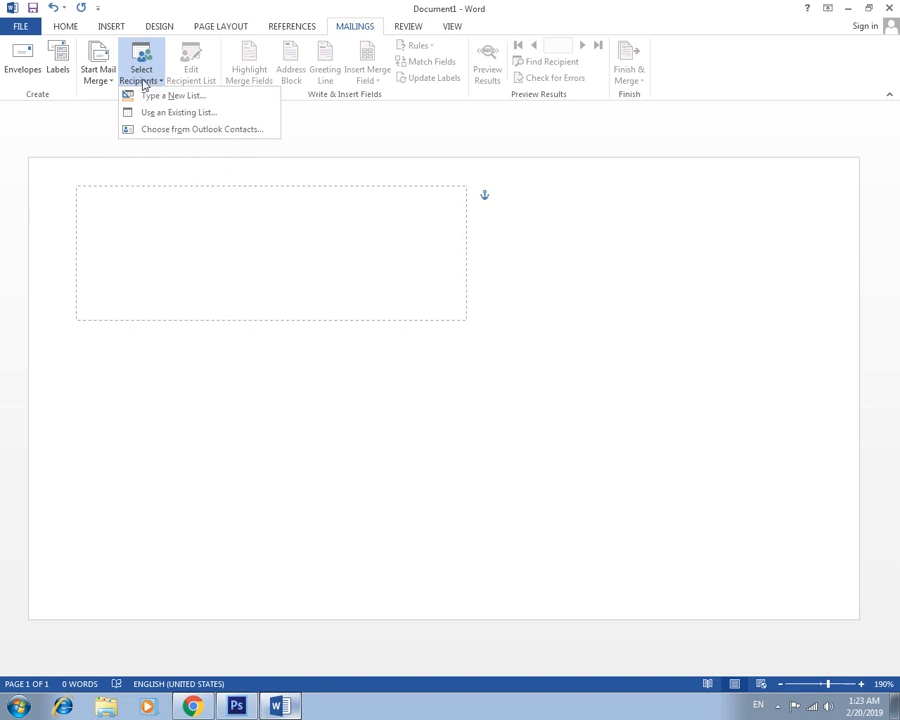
left_click(193, 115)
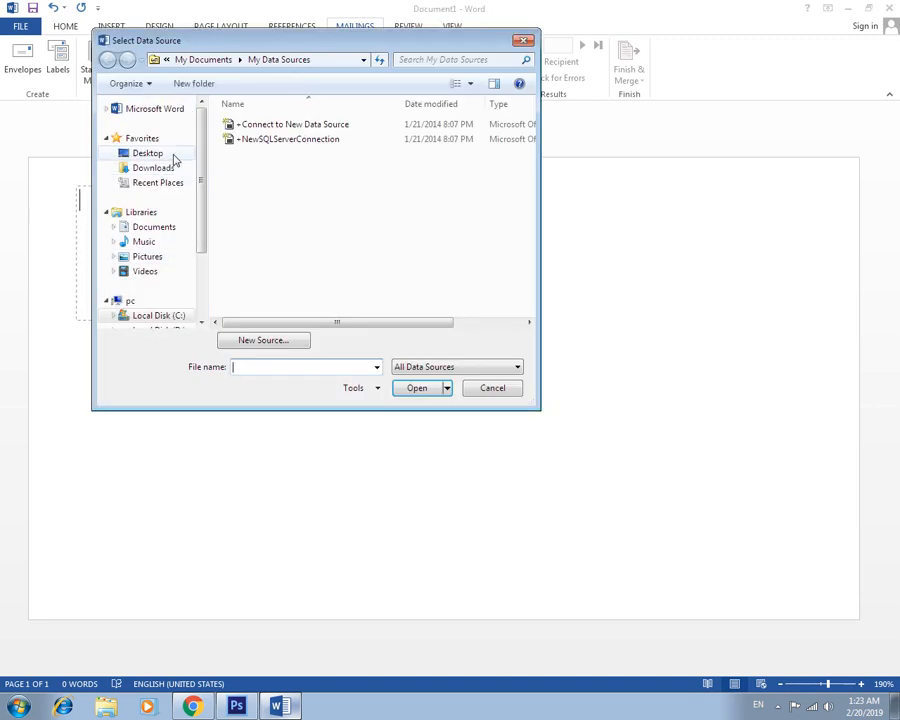
left_click(154, 157)
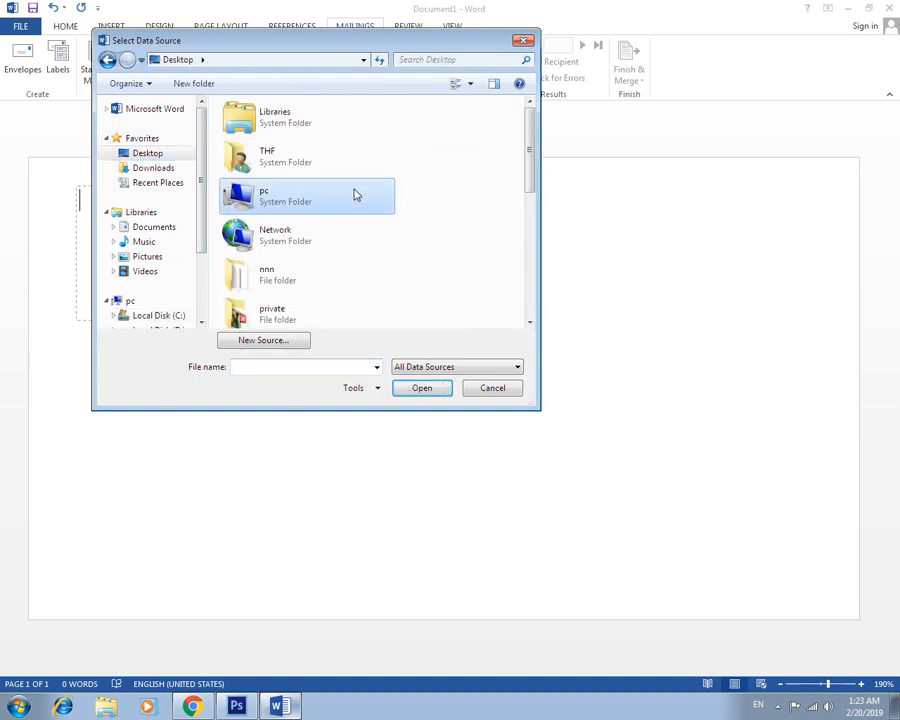
key("e")
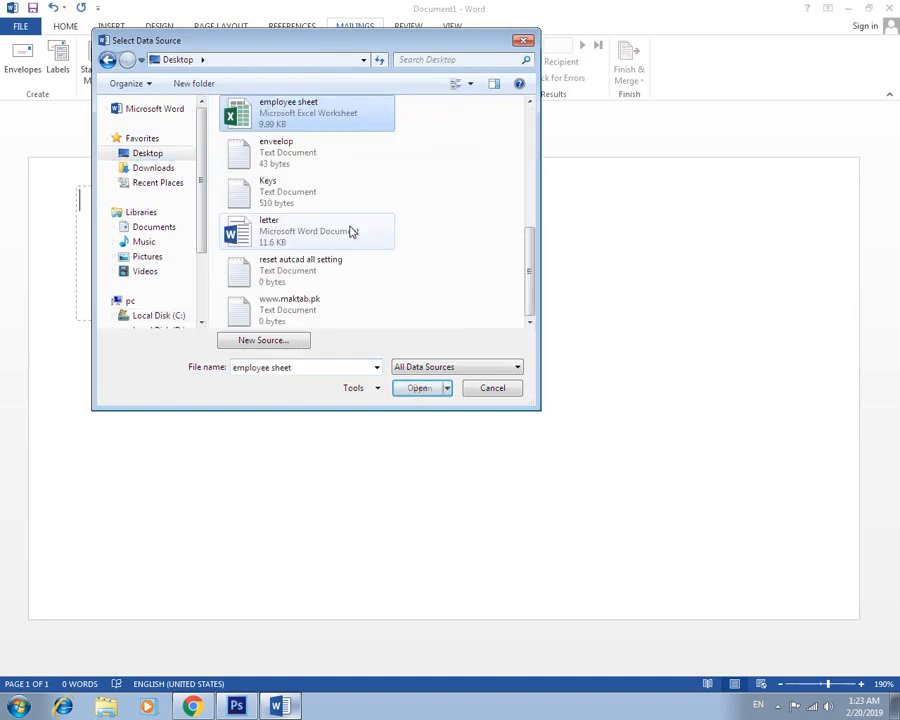
double_click(303, 123)
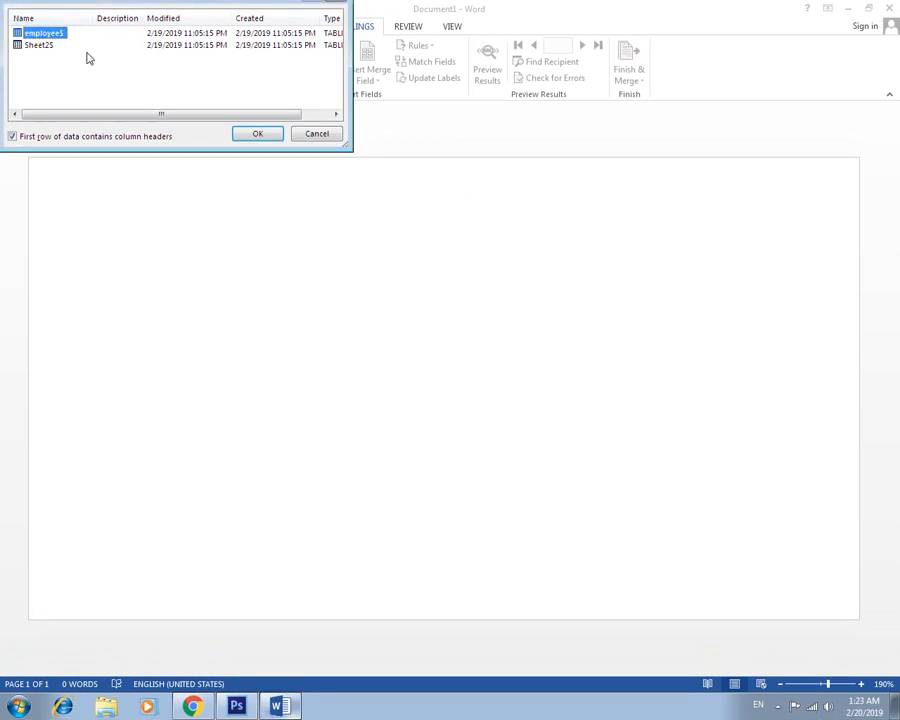
left_click(257, 134)
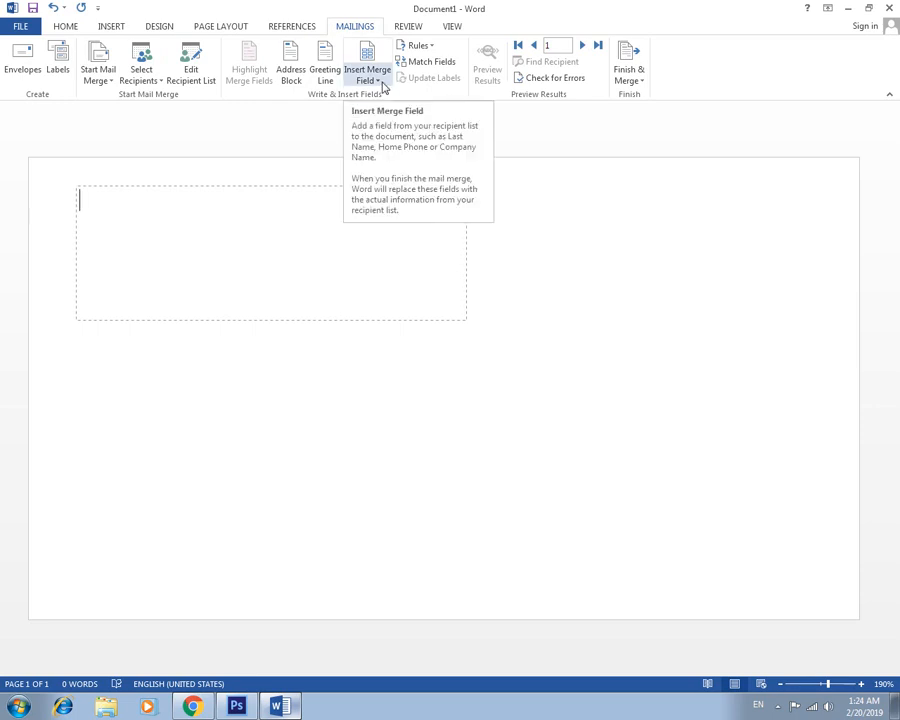
Enter "To," as the first line of the envelope's return address block.
type("To,")
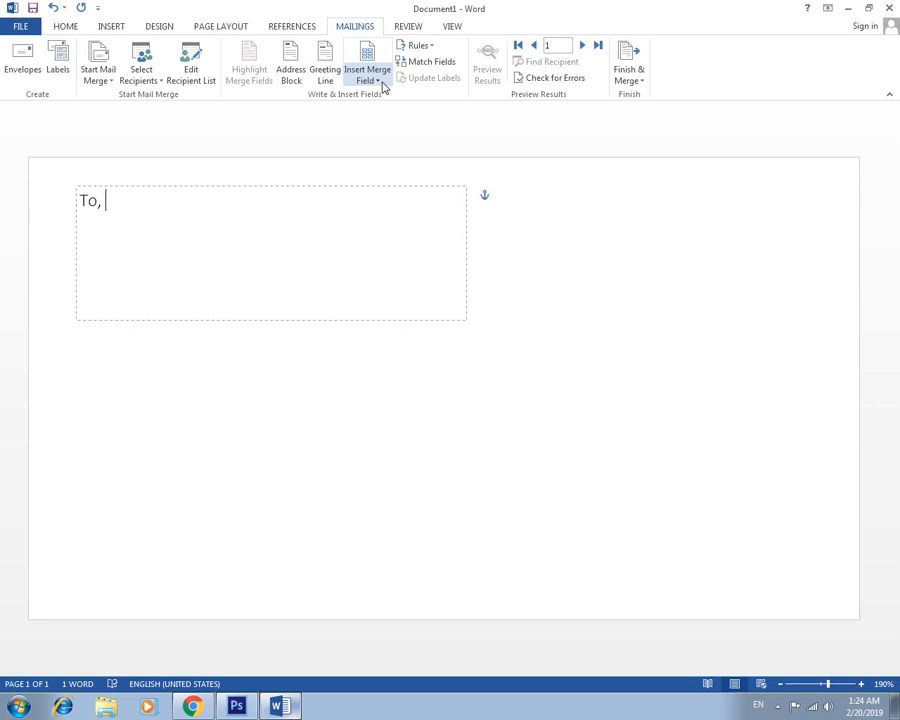
key("Return")
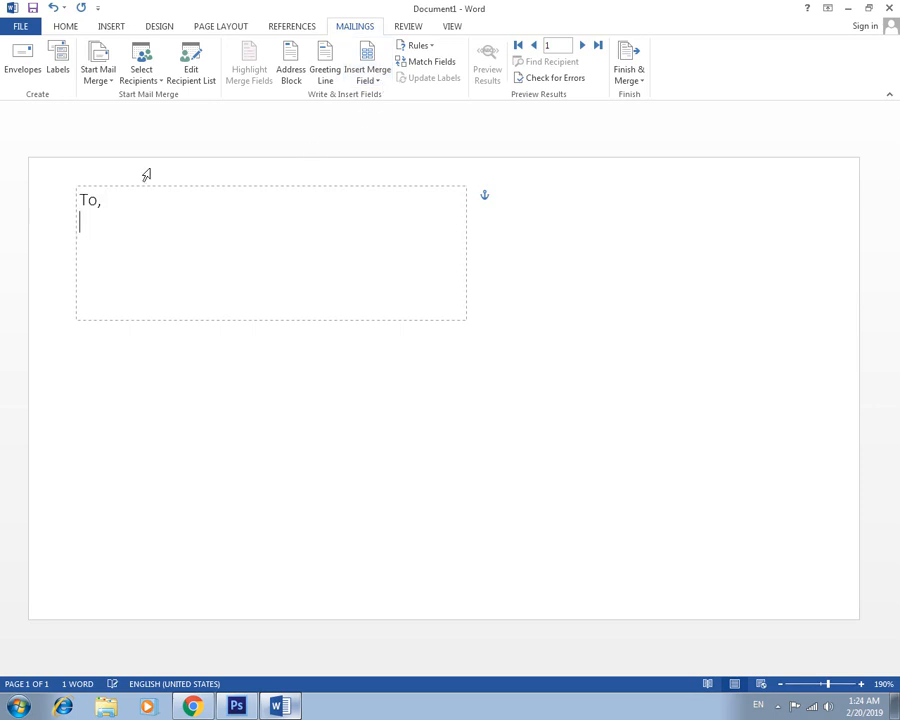
left_click(372, 82)
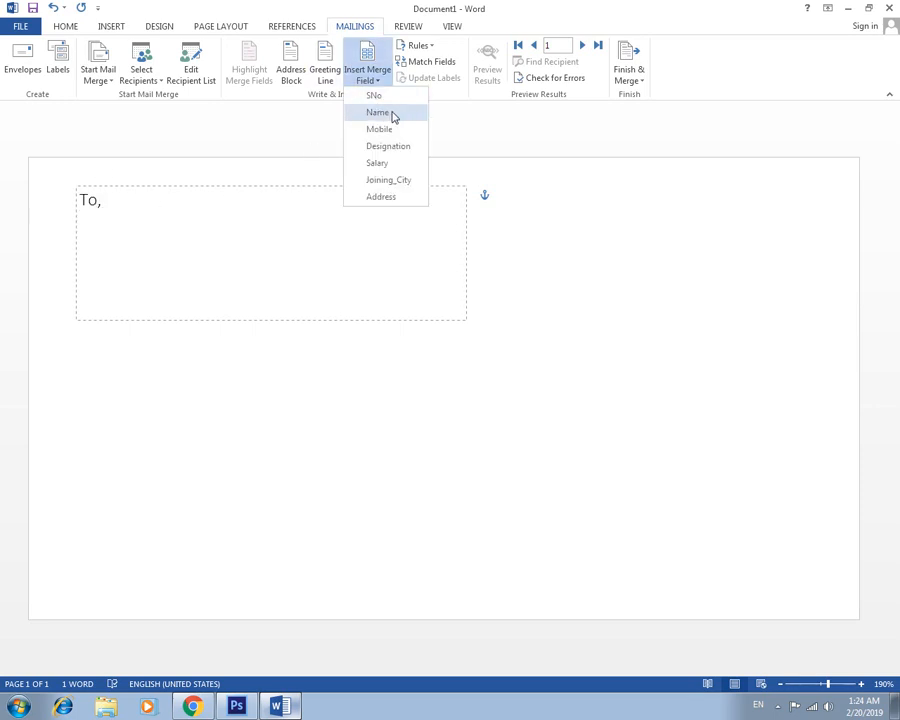
left_click(392, 113)
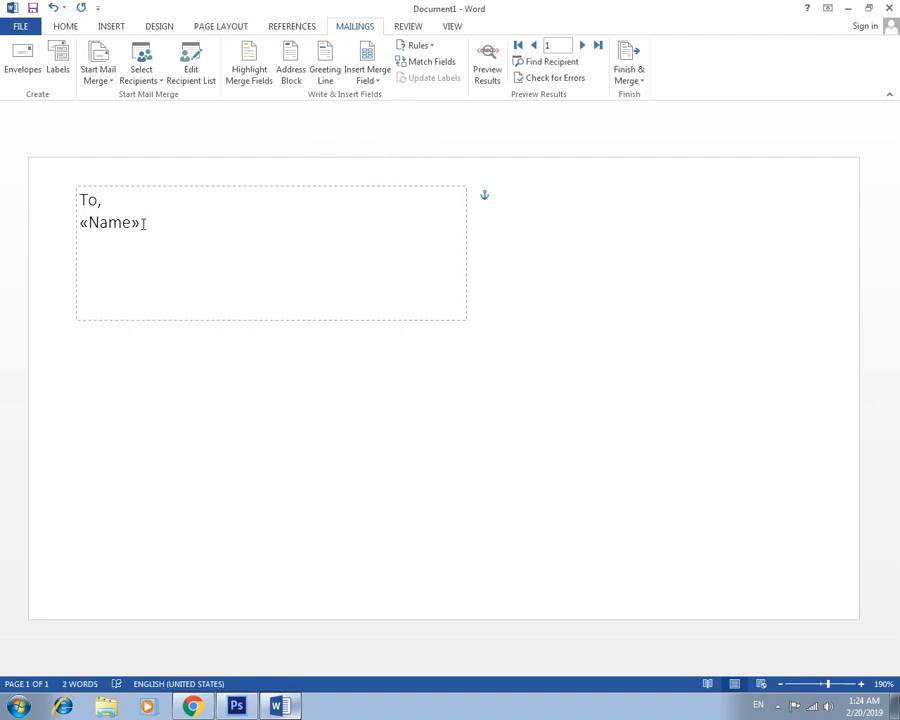
key("Return")
left_click(378, 80)
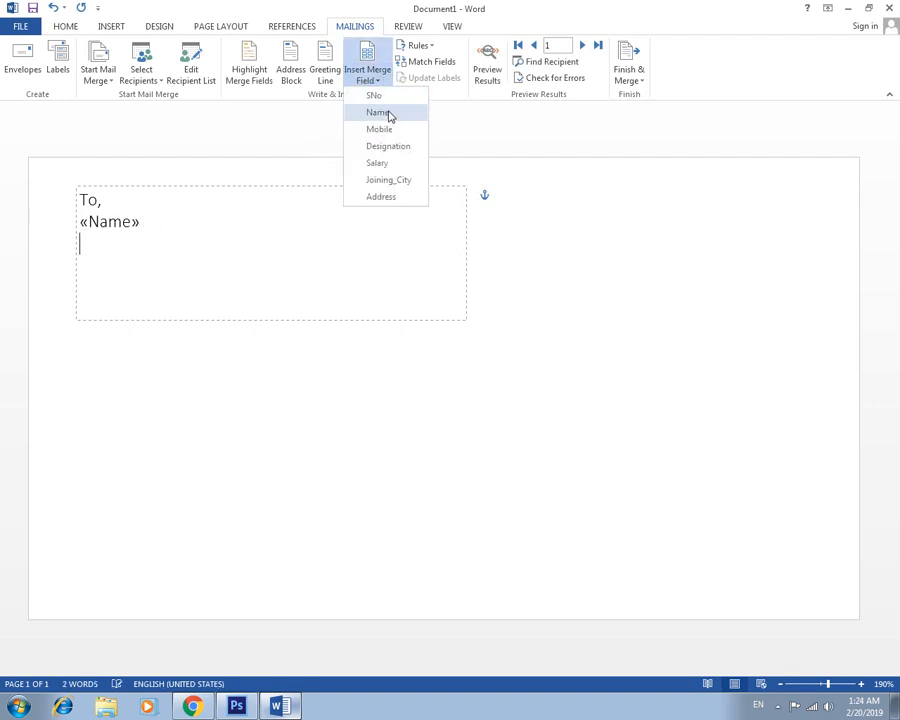
left_click(398, 147)
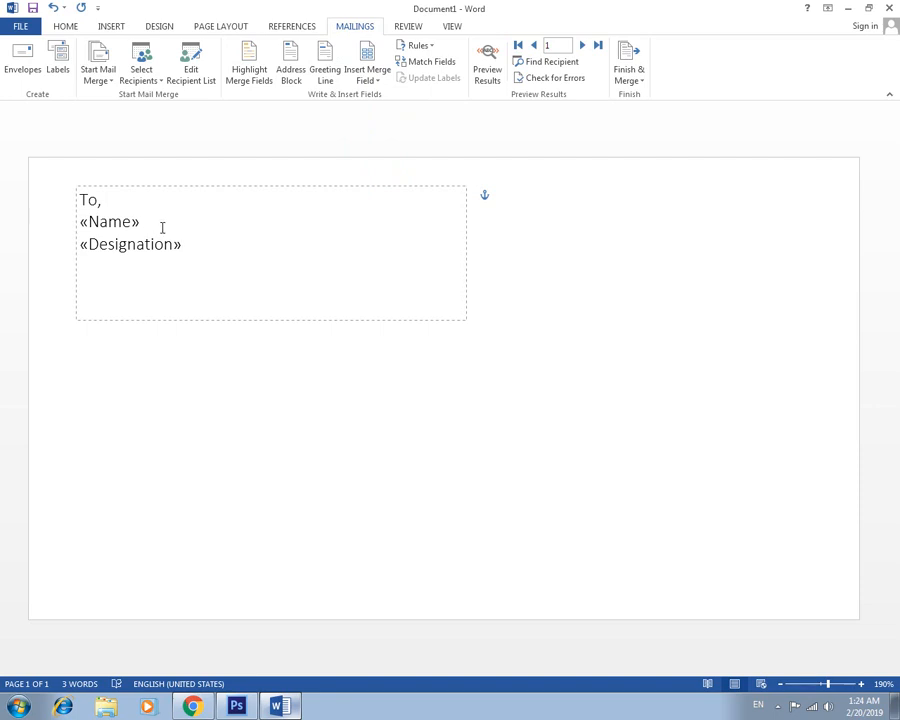
key("BackSpace")
key("BackSpace")
key("BackSpace")
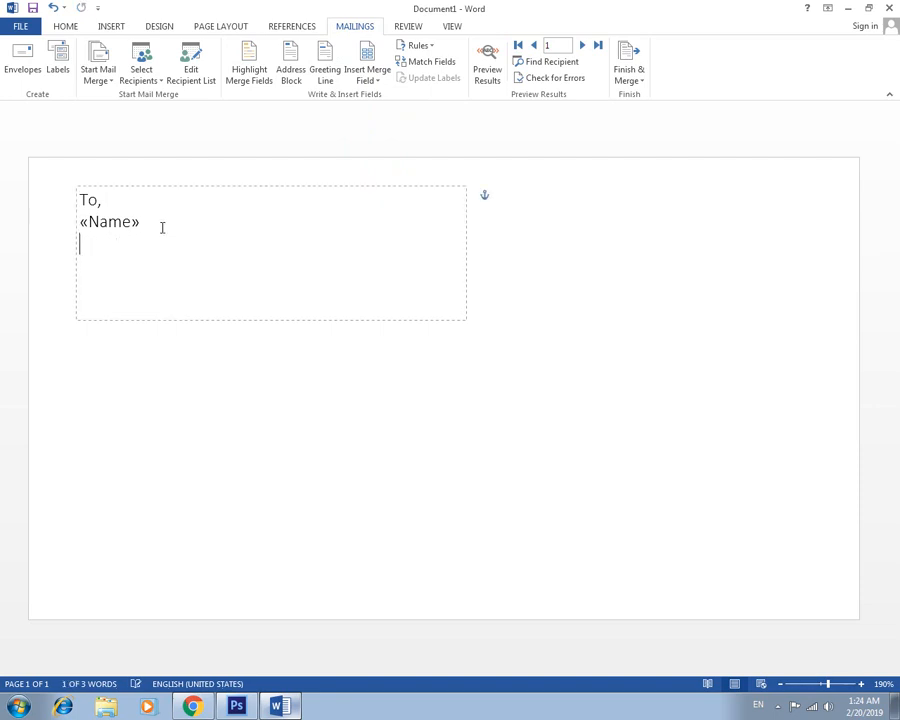
key("BackSpace")
key("BackSpace")
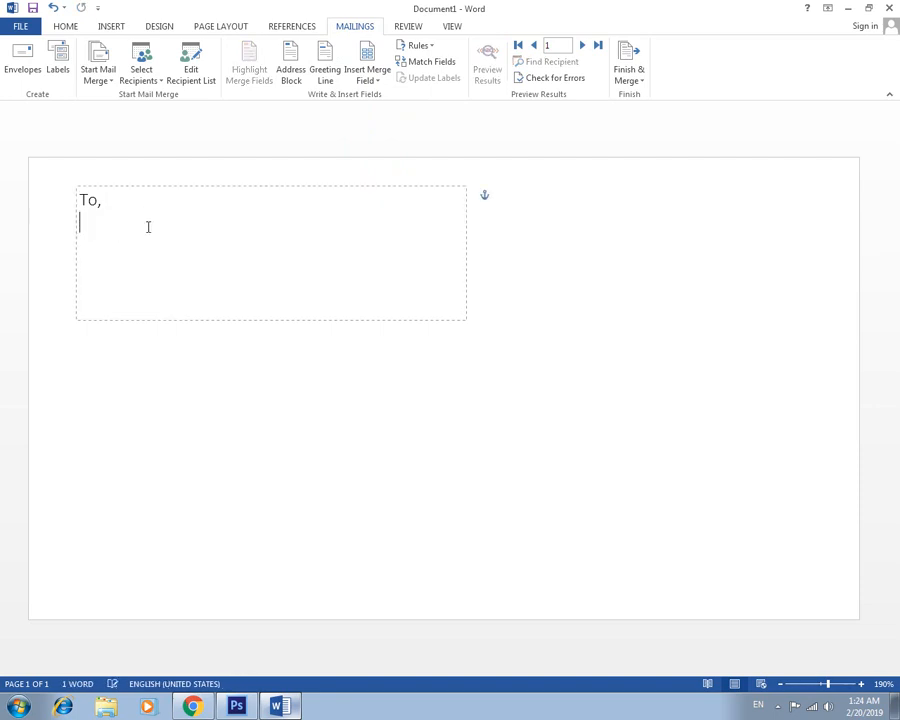
Add the label lines "Dear", "Designation:" and "Cell:" below "To," in the return address block.
type("Dear ")
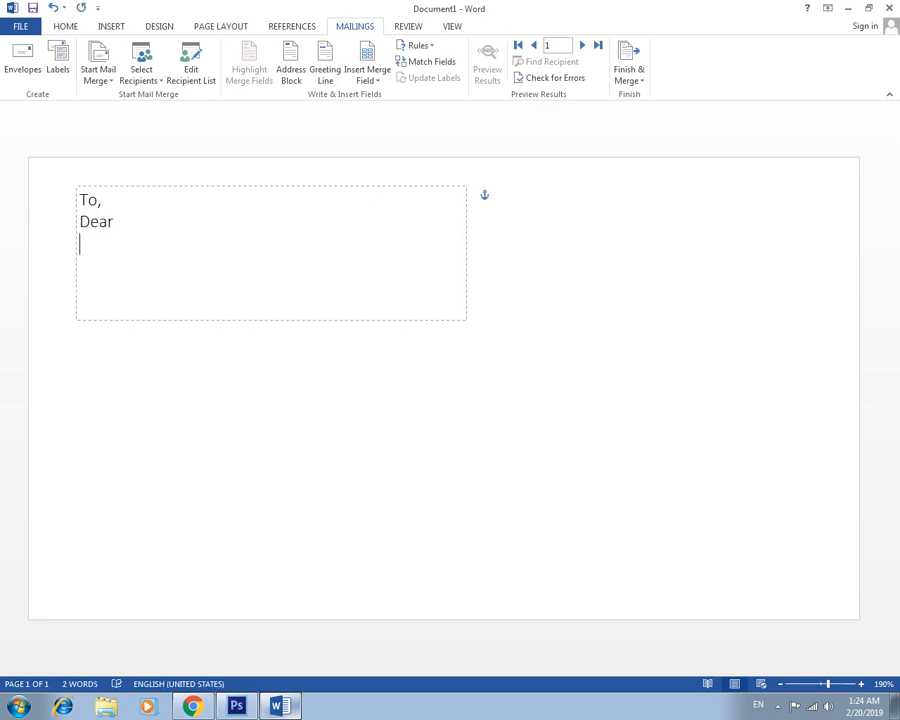
type("Designation:")
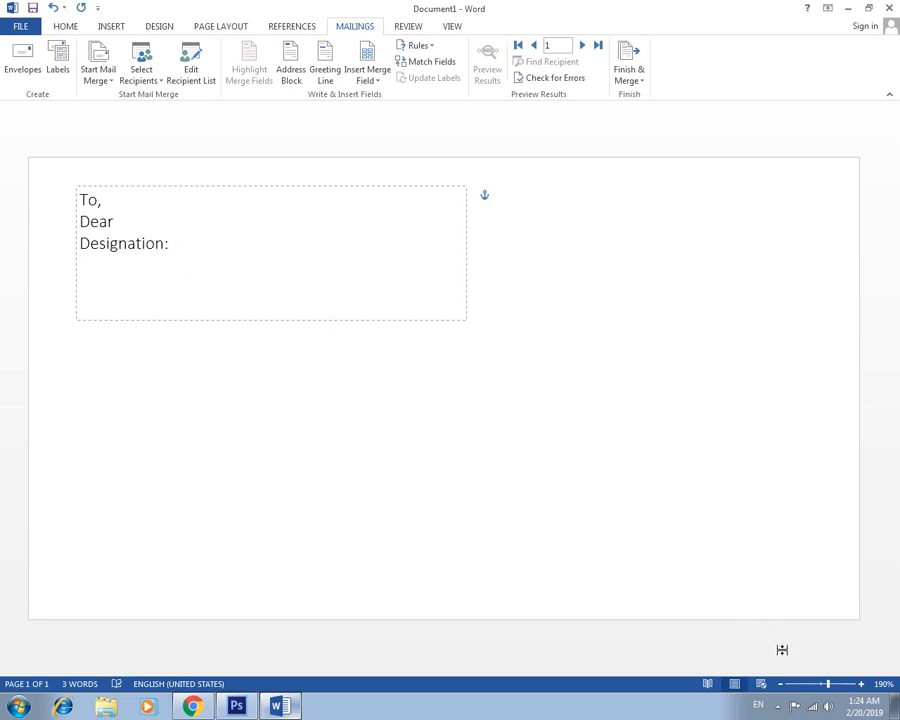
left_click(778, 706)
left_click(801, 600)
type("Cell:")
Insert the Name merge field after "Dear", Designation after "Designation:" and Mobile after "Cell:".
left_click(122, 221)
left_click(370, 79)
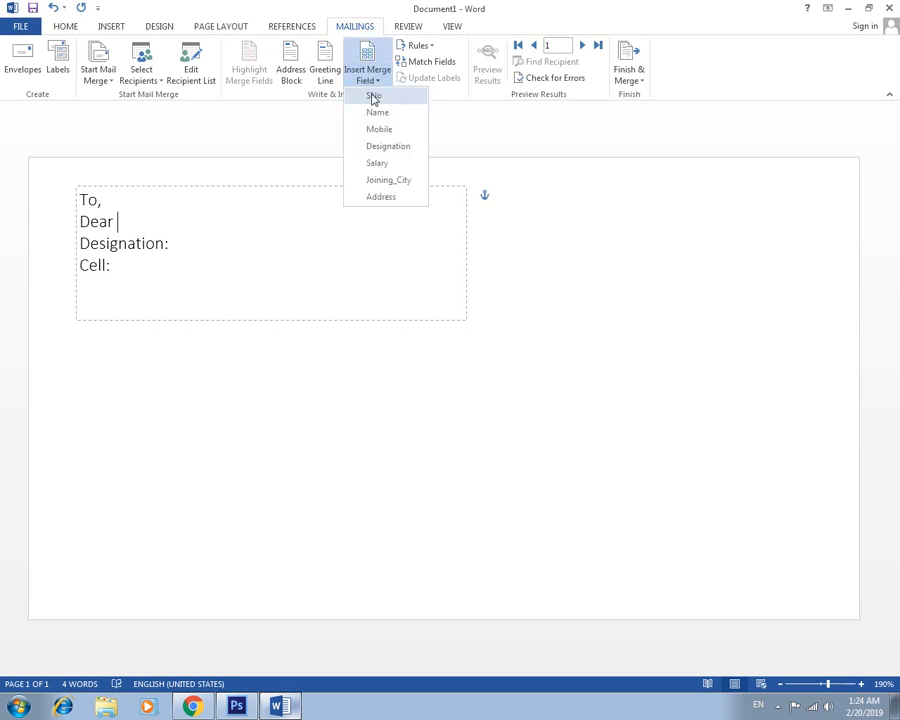
left_click(376, 112)
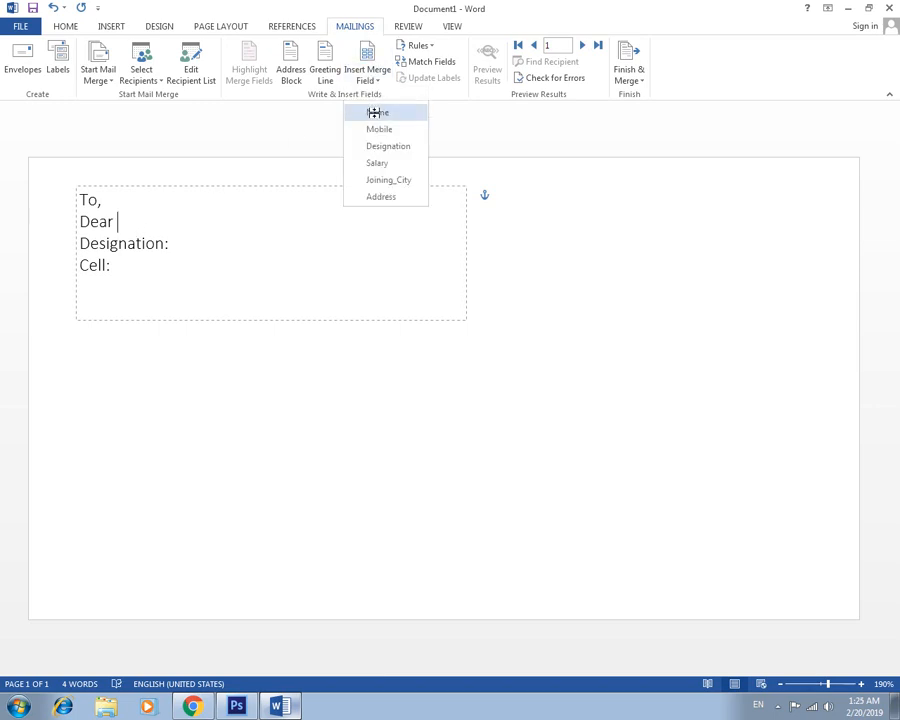
left_click(183, 244)
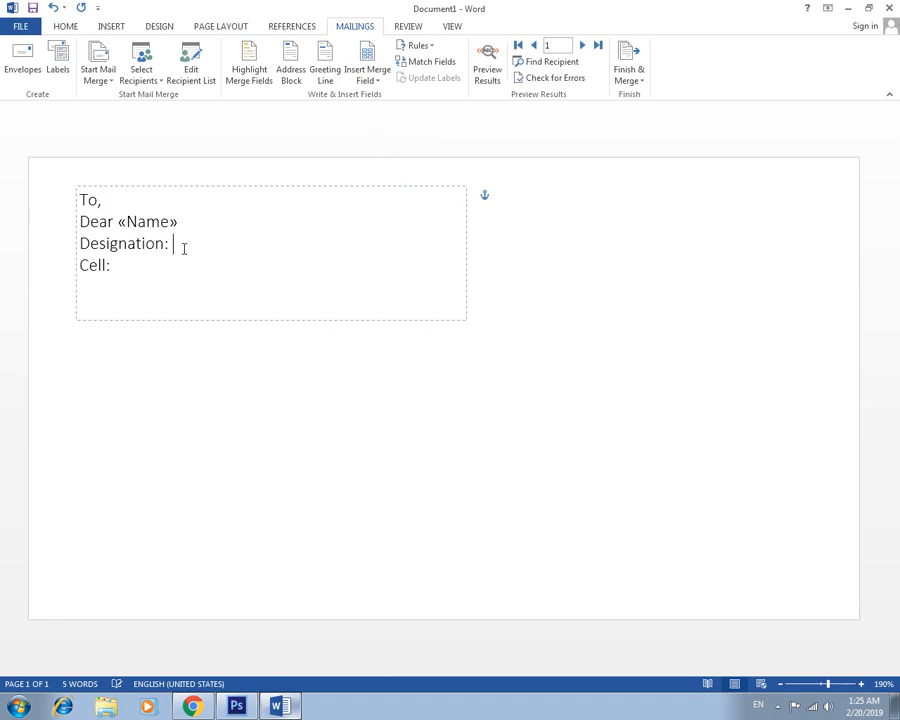
left_click(375, 80)
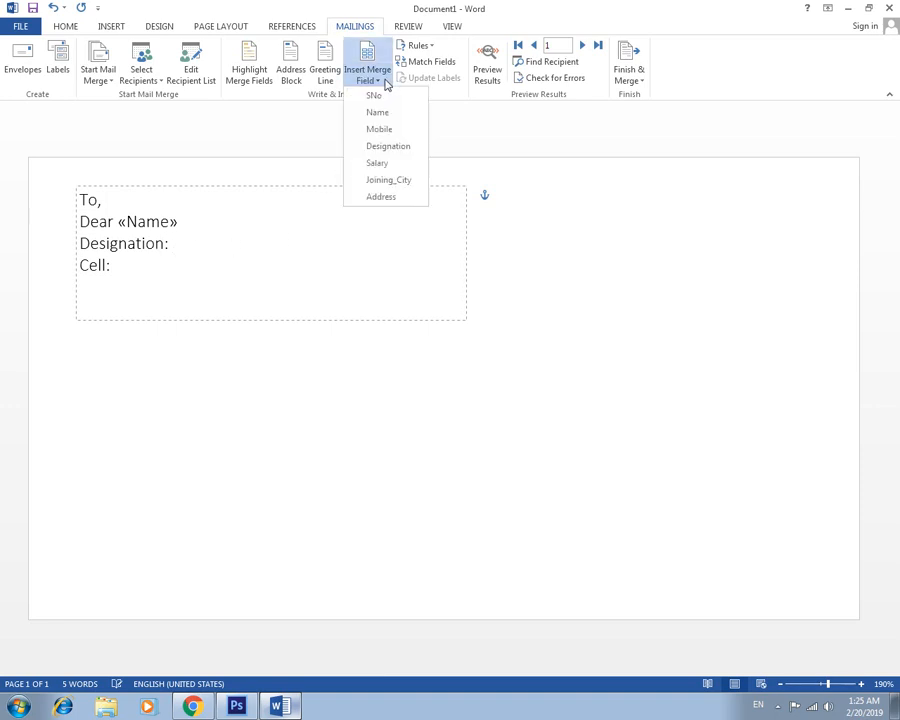
left_click(388, 146)
left_click(146, 264)
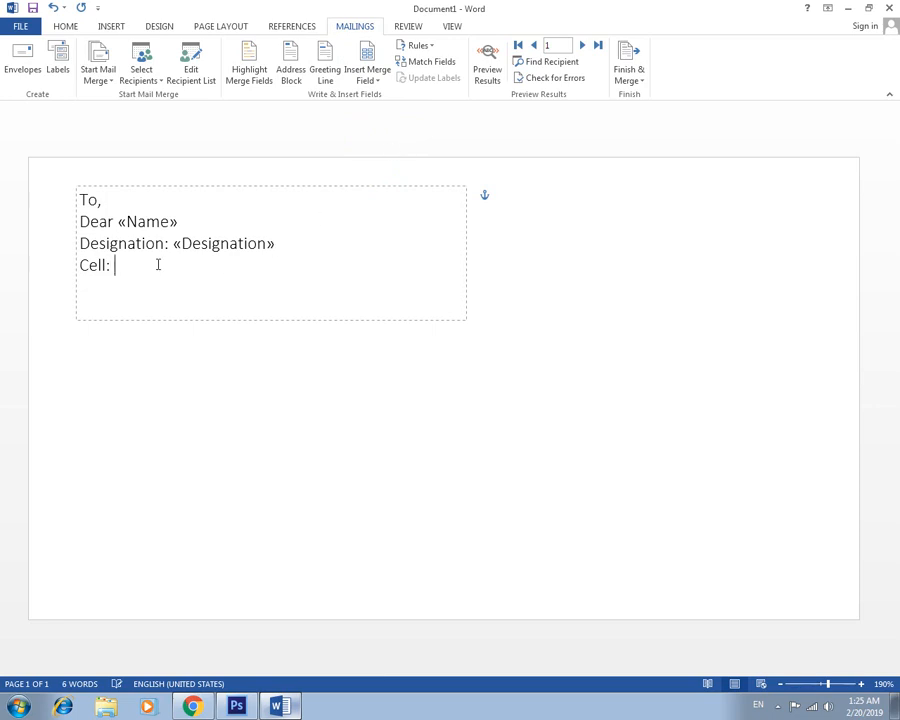
left_click(375, 80)
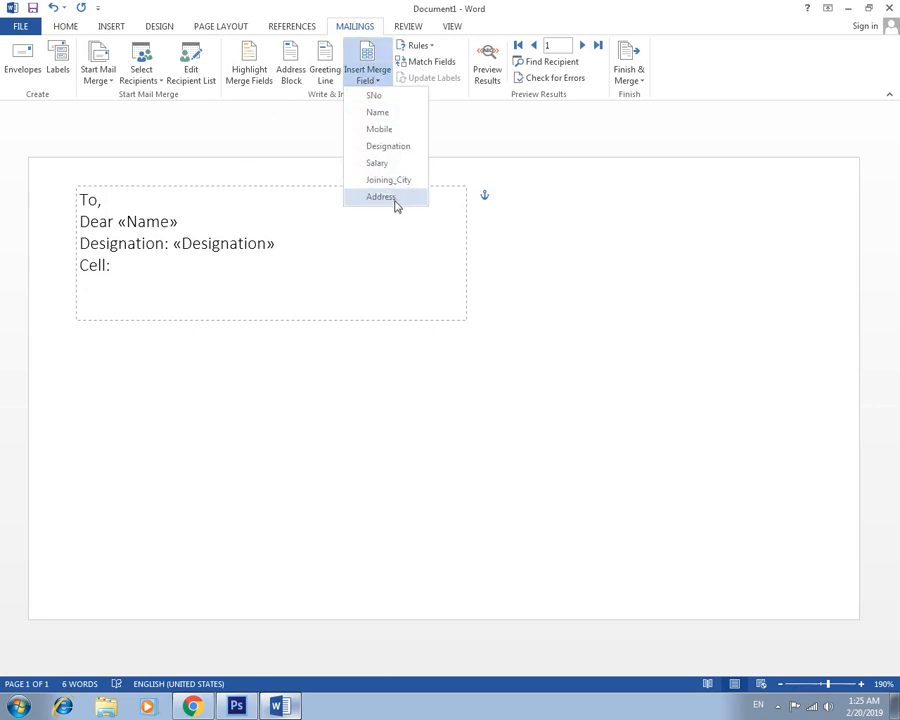
left_click(394, 136)
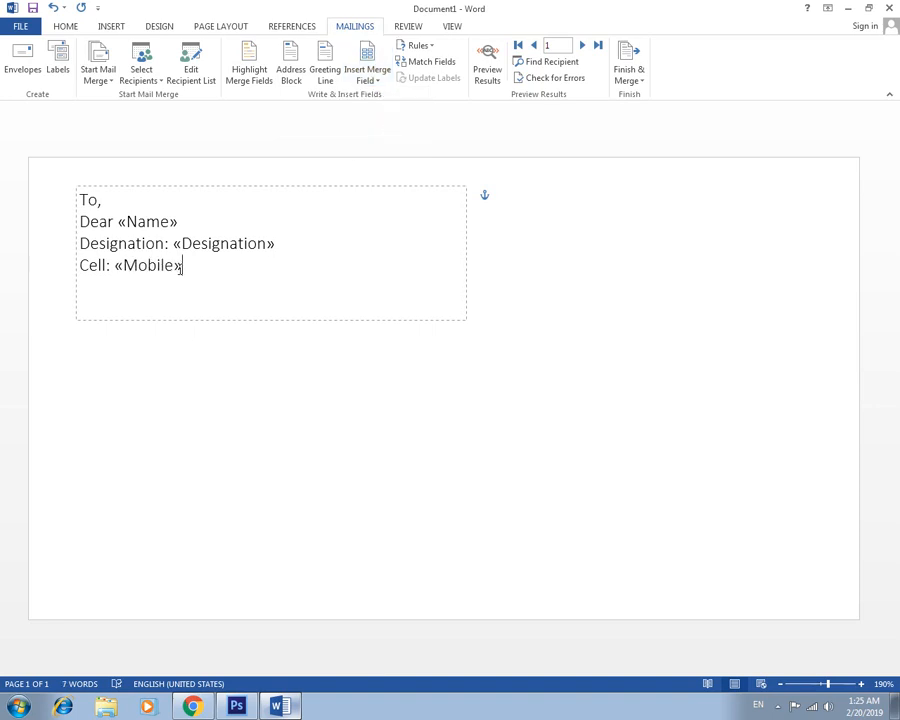
Insert the Address merge field in the envelope's delivery address box.
left_click(333, 346)
left_click(318, 347)
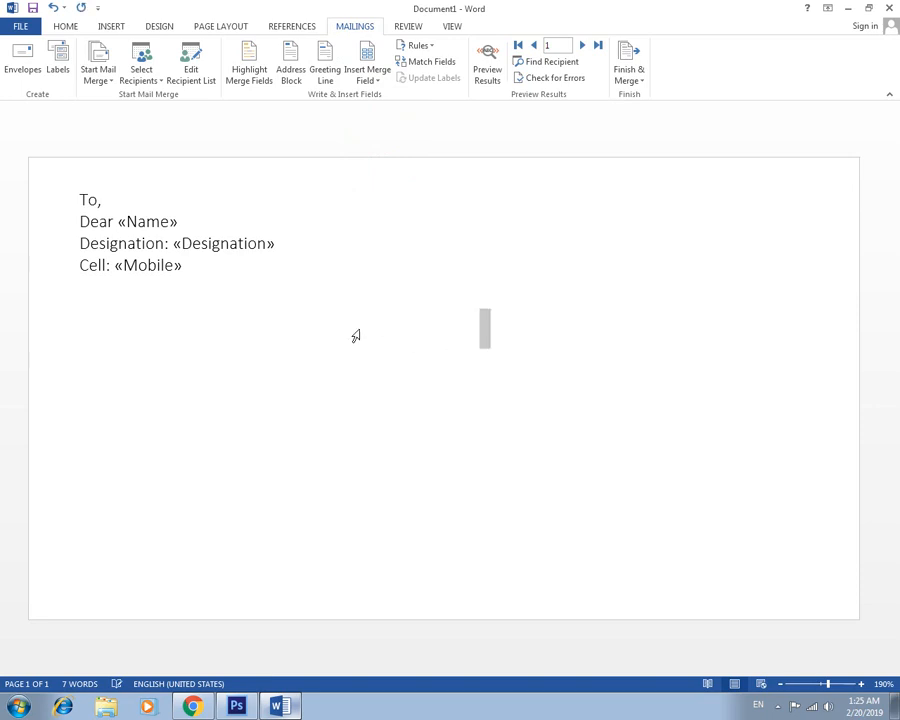
left_click(321, 383)
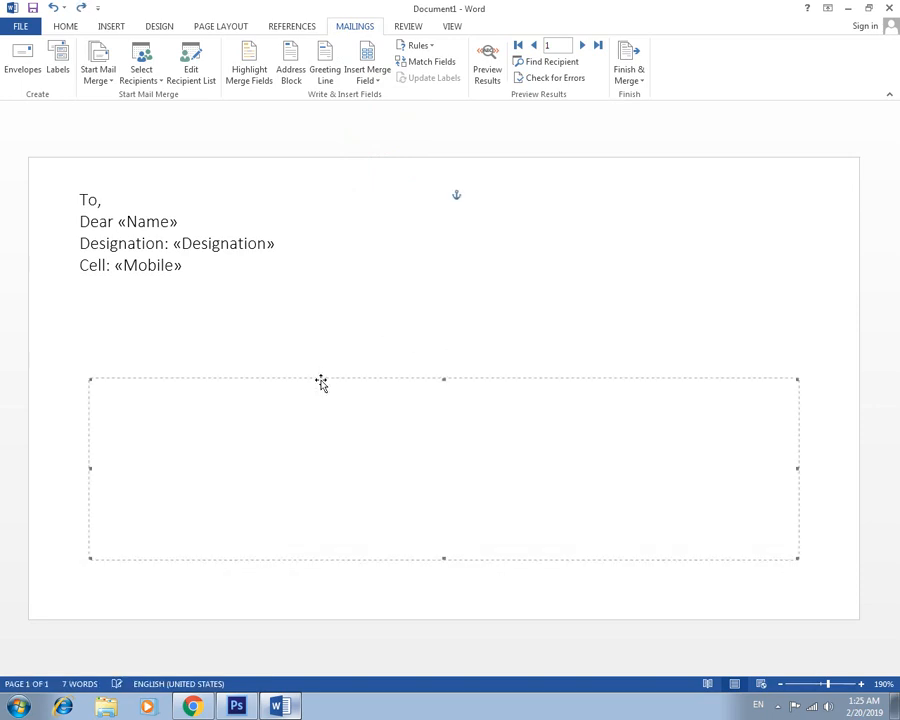
left_click_drag(322, 378, 356, 392)
left_click(377, 77)
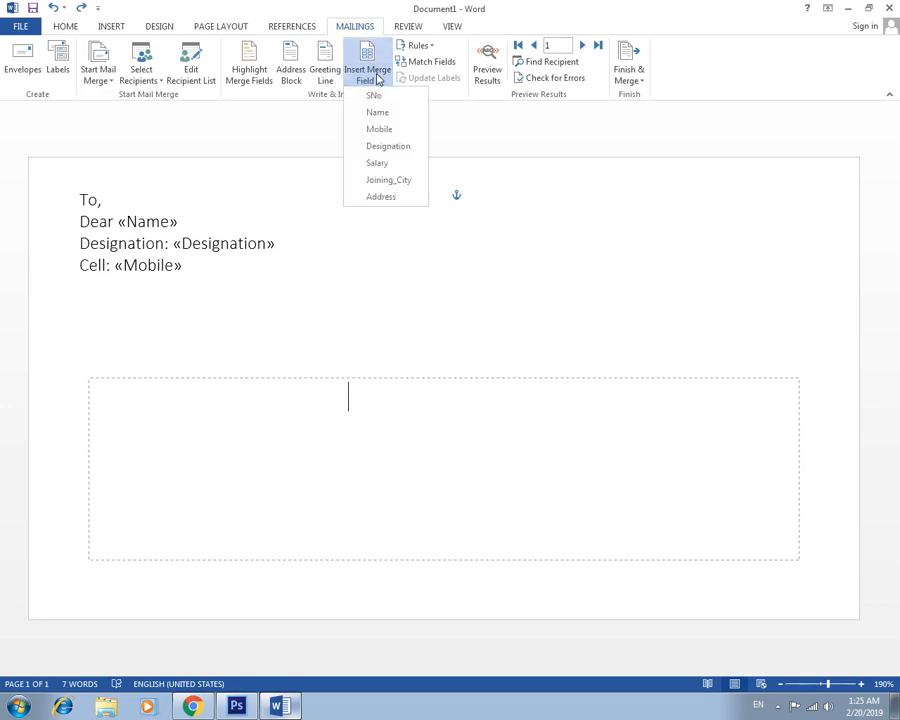
left_click(381, 197)
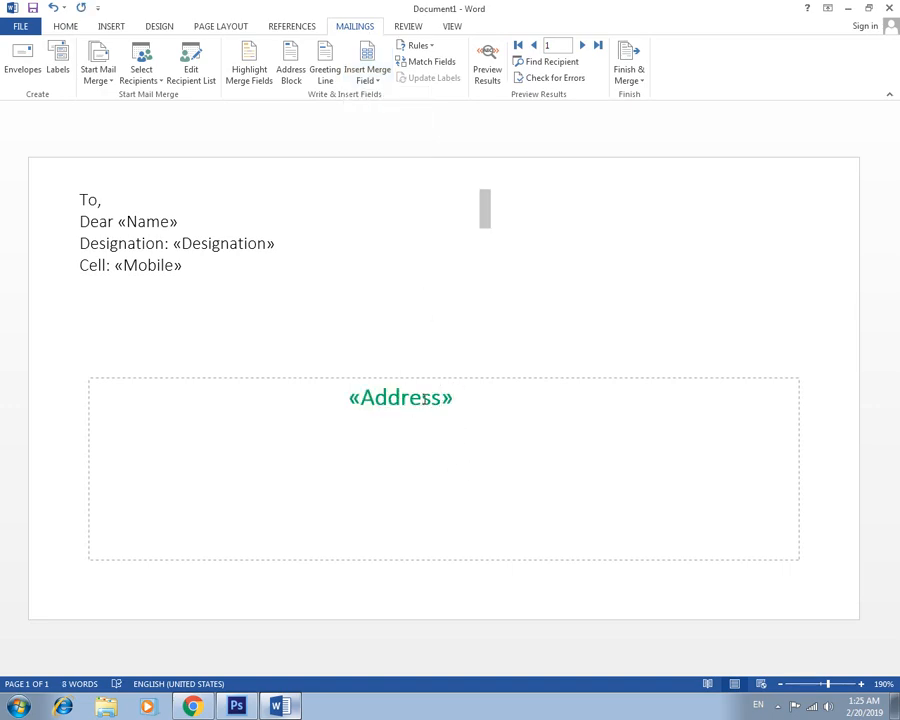
Switch to the desktop and open the employee sheet workbook in Excel as read-only.
left_click(246, 290)
left_click(278, 708)
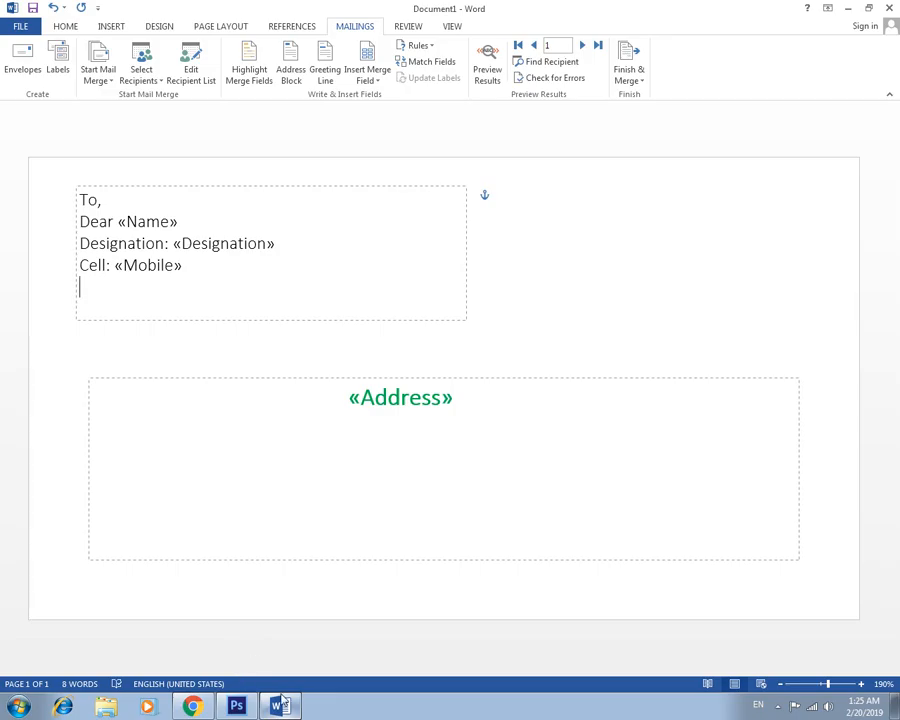
left_click(284, 707)
double_click(236, 110)
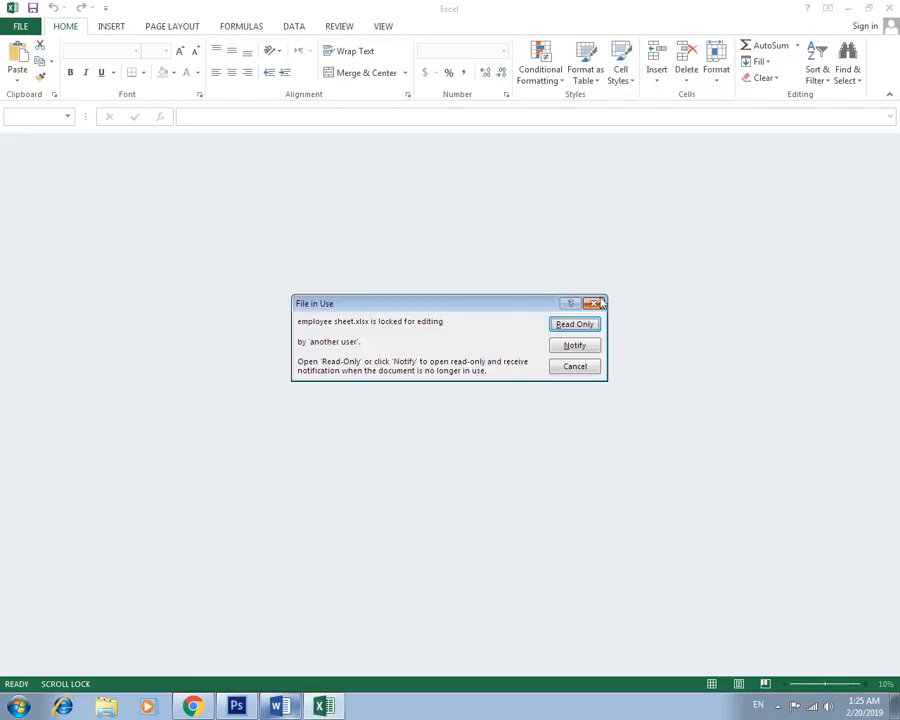
left_click(597, 303)
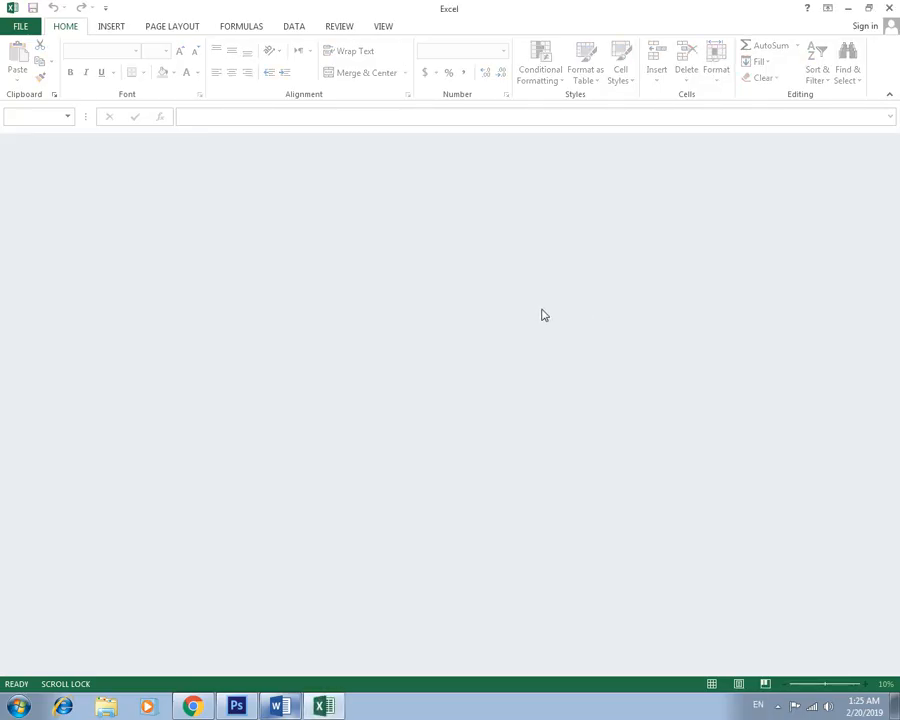
left_click(889, 7)
double_click(236, 100)
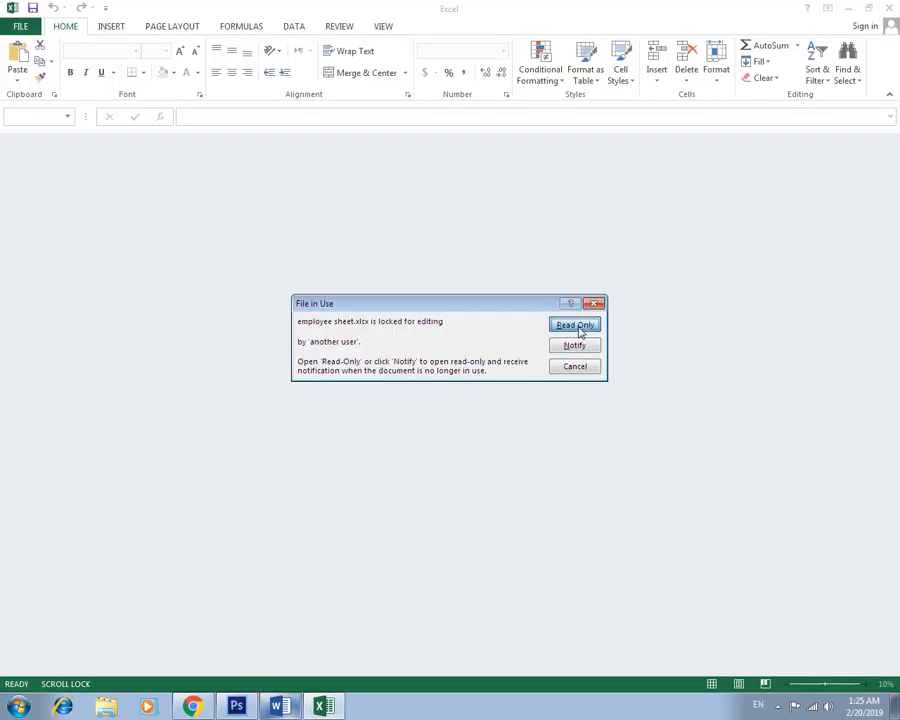
left_click(578, 328)
Check the column headings of the employee sheet, close the workbook and return to the Word envelope.
left_click(88, 156)
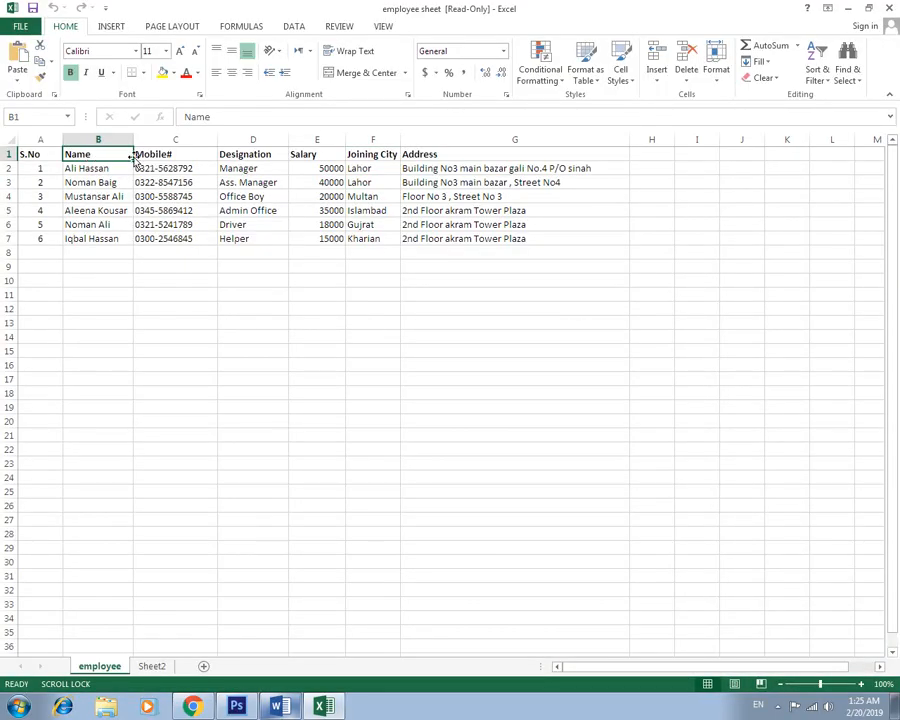
left_click(212, 155)
left_click(301, 154)
left_click(404, 154)
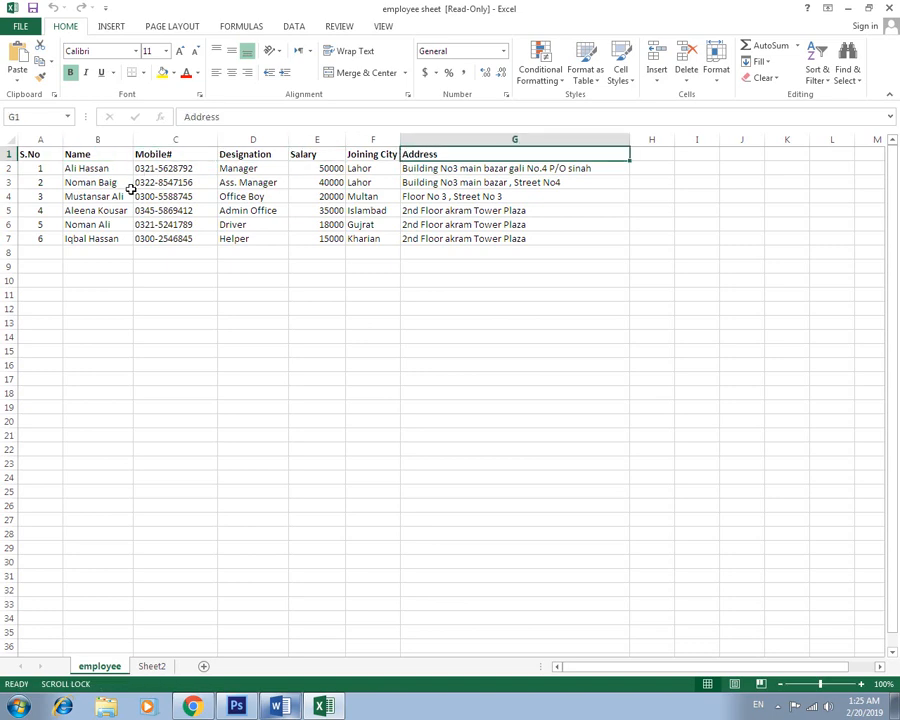
left_click(888, 8)
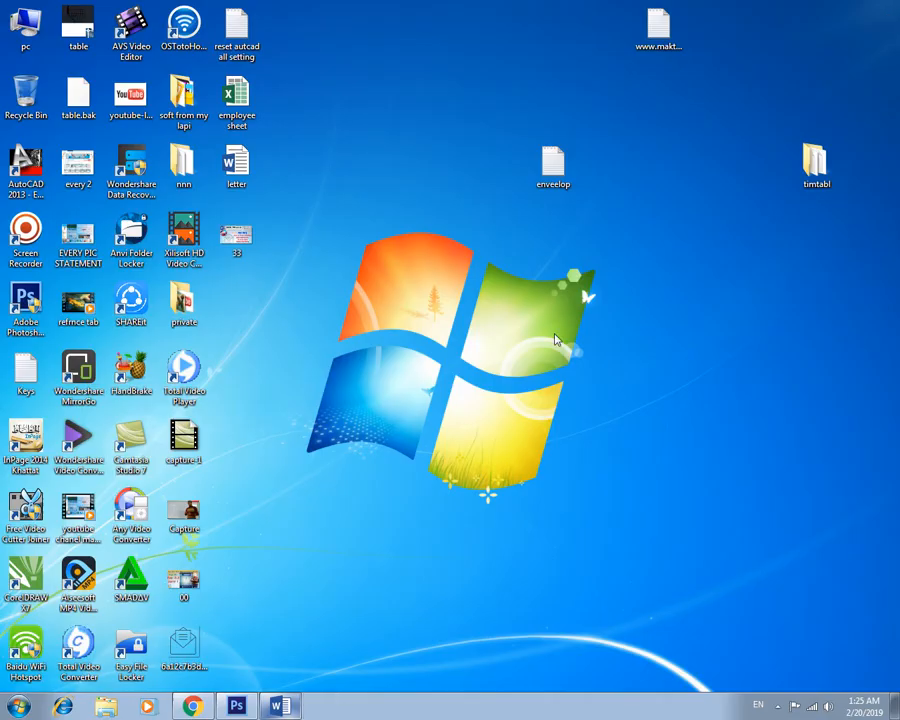
left_click(278, 707)
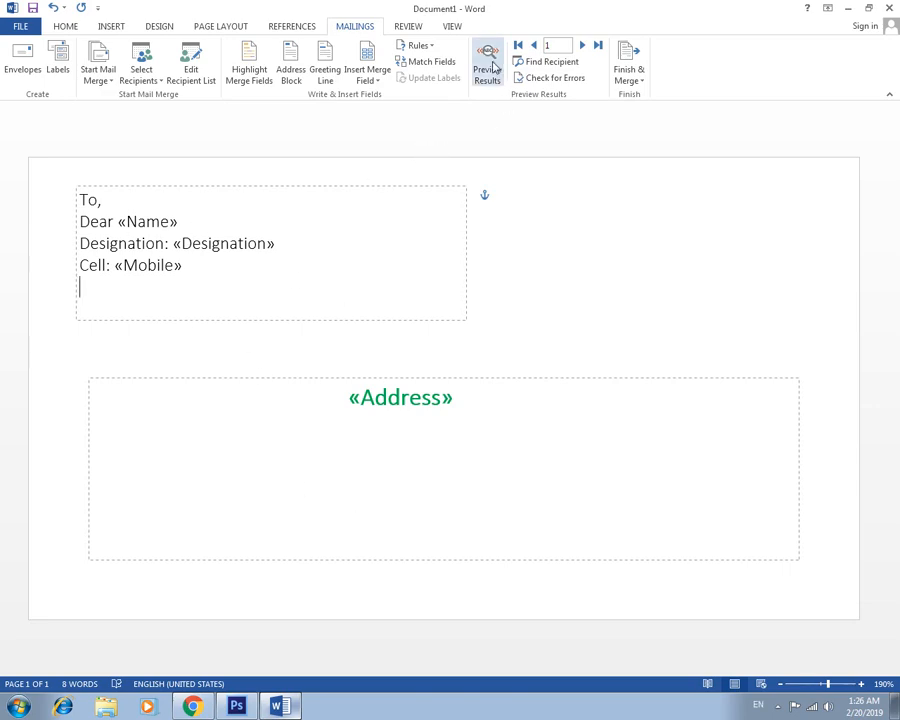
Preview the merge results and step through the envelopes from record 1 to record 5.
left_click(490, 67)
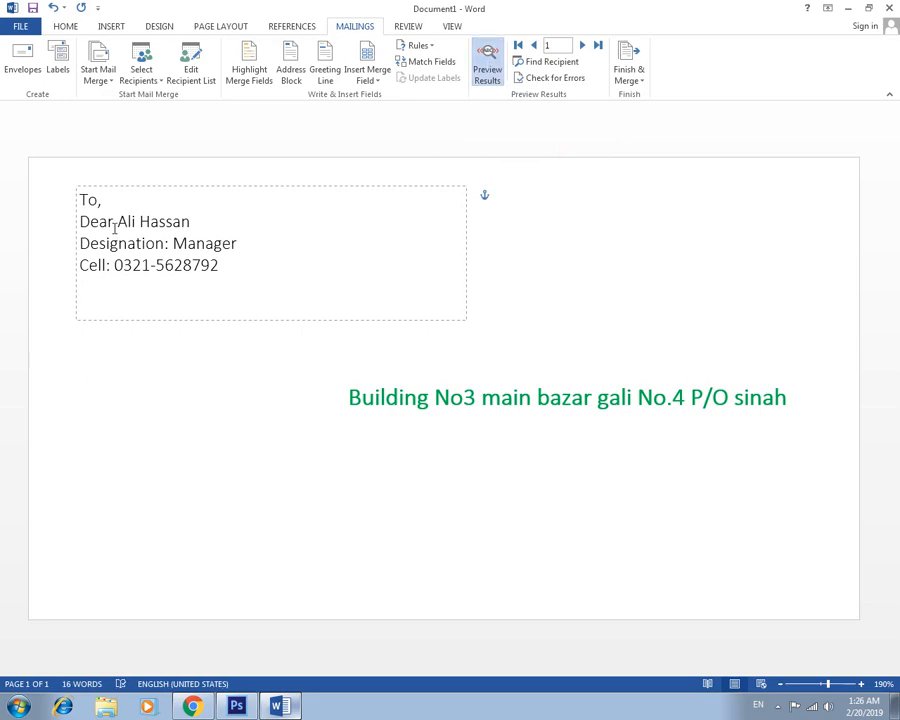
left_click(583, 46)
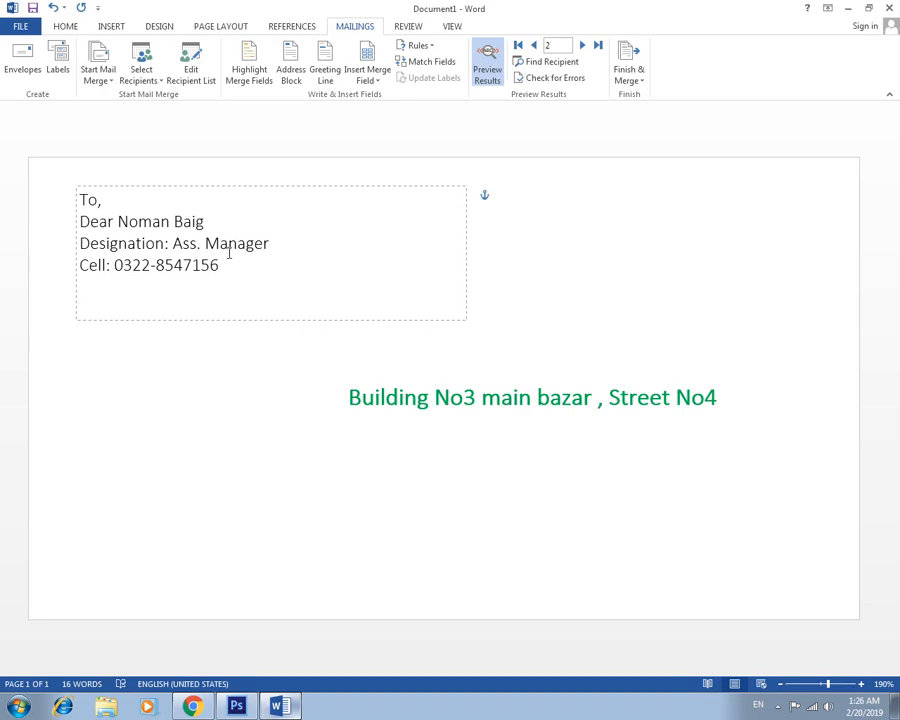
left_click(583, 46)
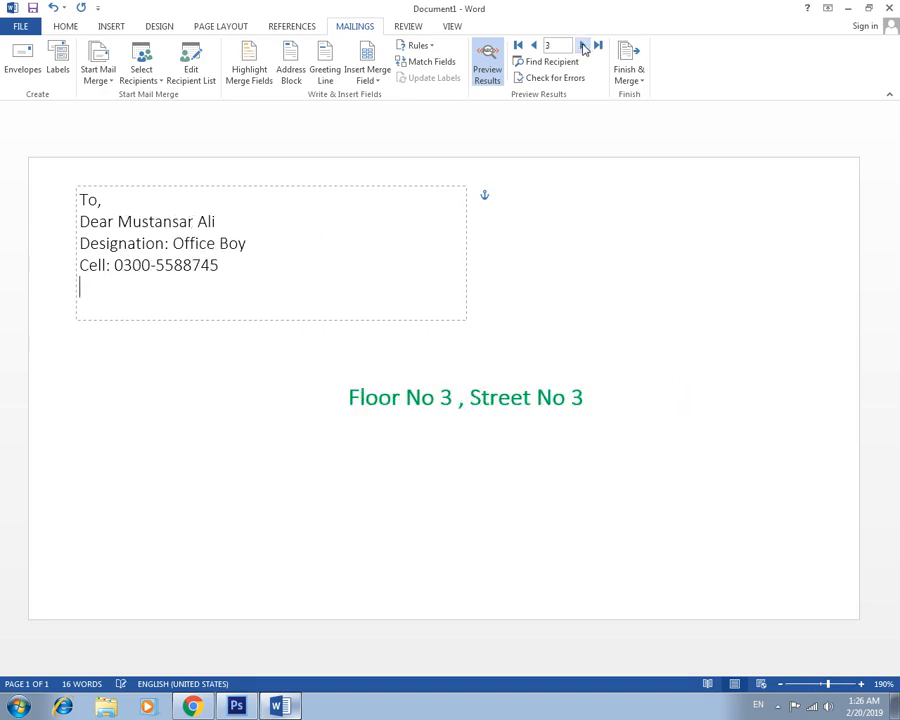
left_click(583, 46)
left_click(583, 46)
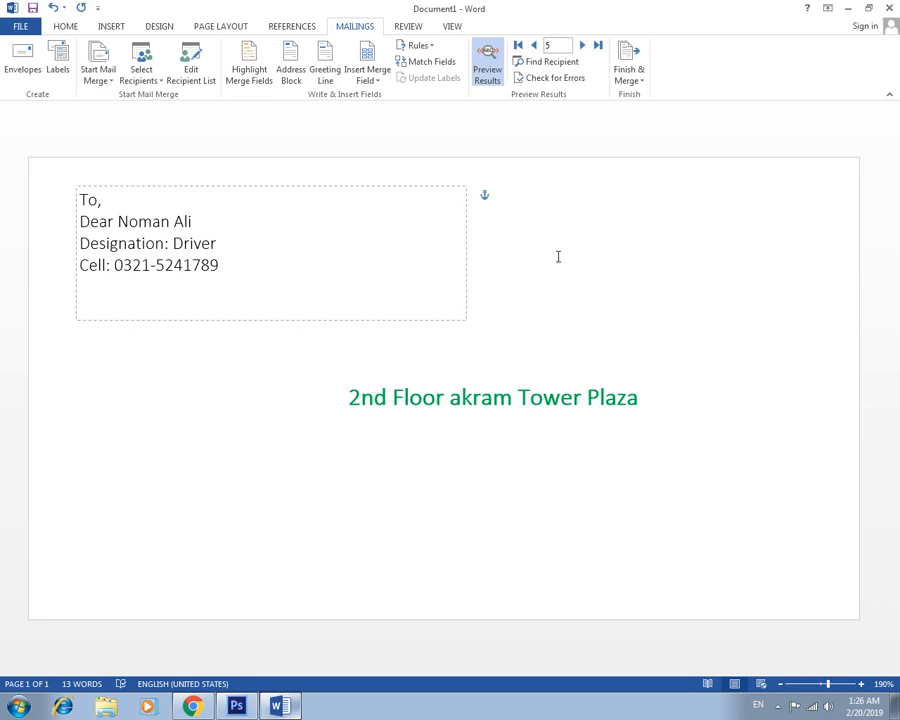
left_click(631, 81)
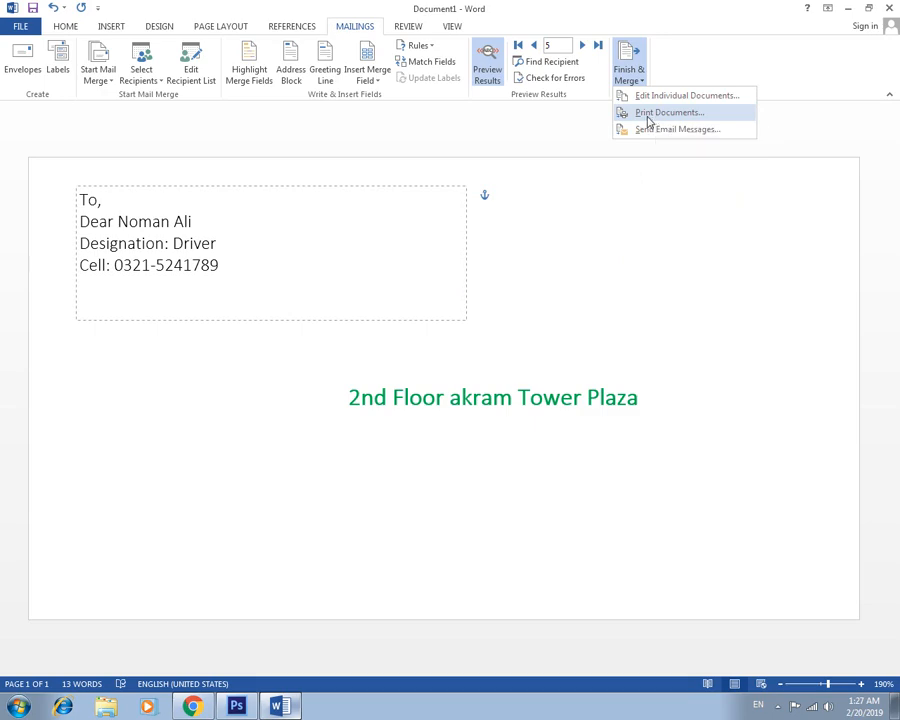
left_click(690, 120)
left_click_drag(445, 214, 418, 187)
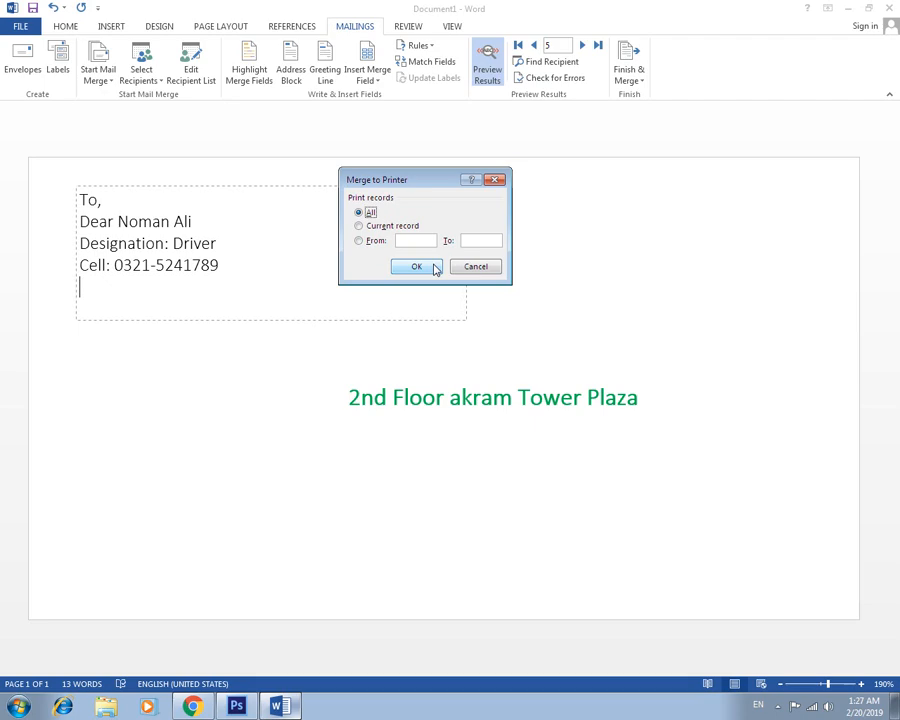
left_click(384, 229)
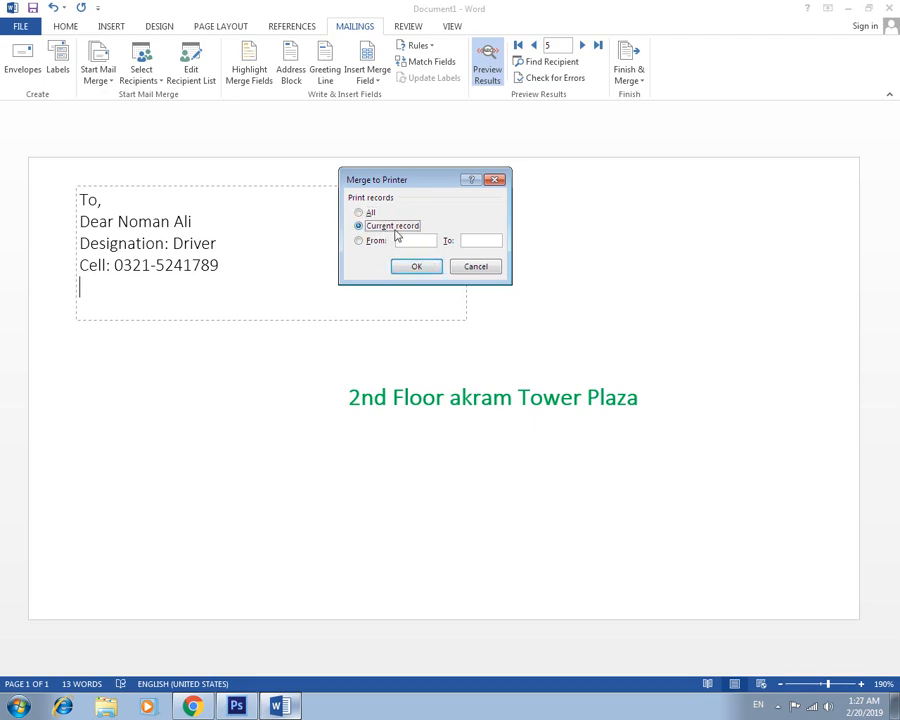
left_click(412, 240)
left_click(488, 240)
left_click(470, 264)
Merge all records into a new document of individual envelopes.
left_click(633, 80)
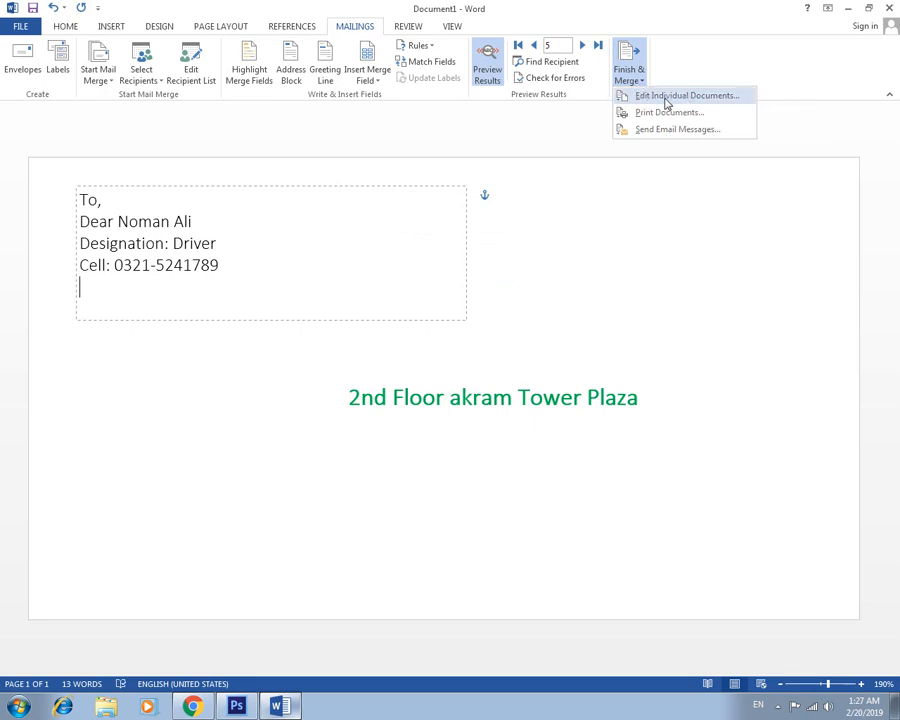
left_click(651, 100)
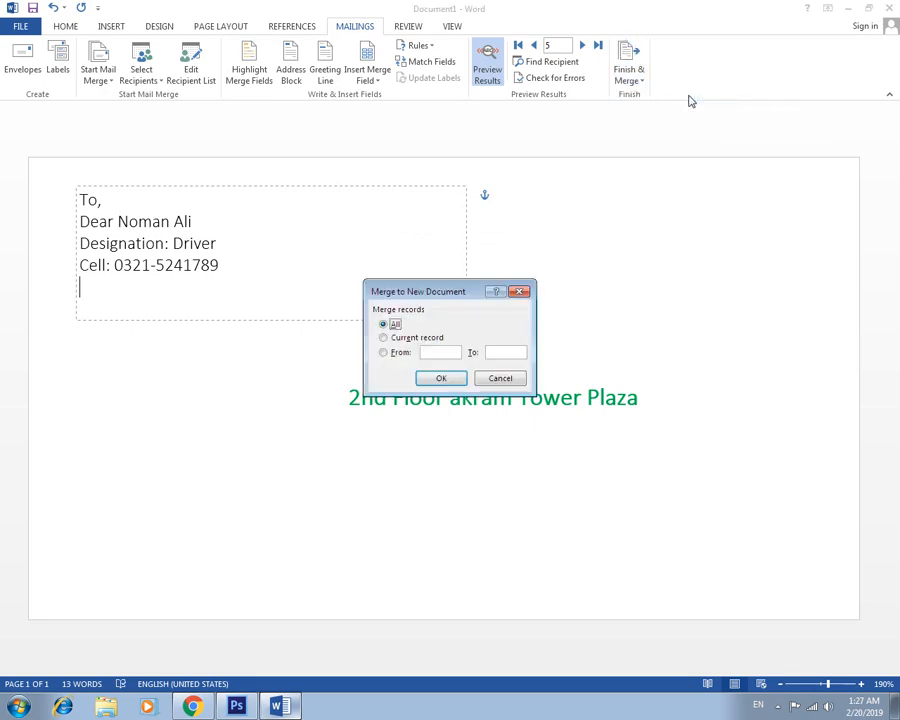
left_click_drag(449, 294, 429, 211)
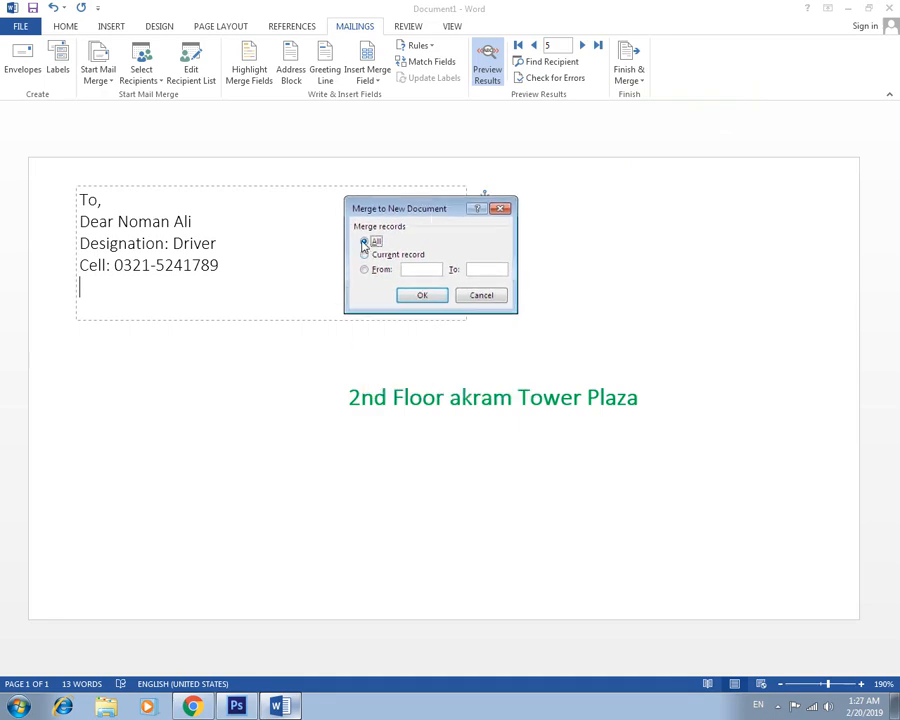
left_click(399, 256)
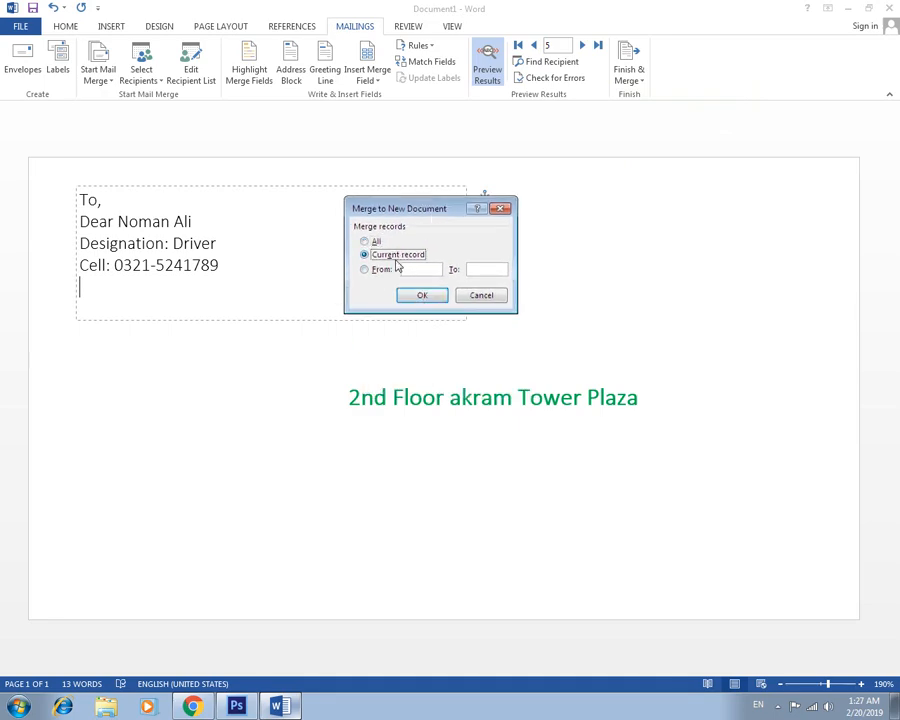
left_click(368, 242)
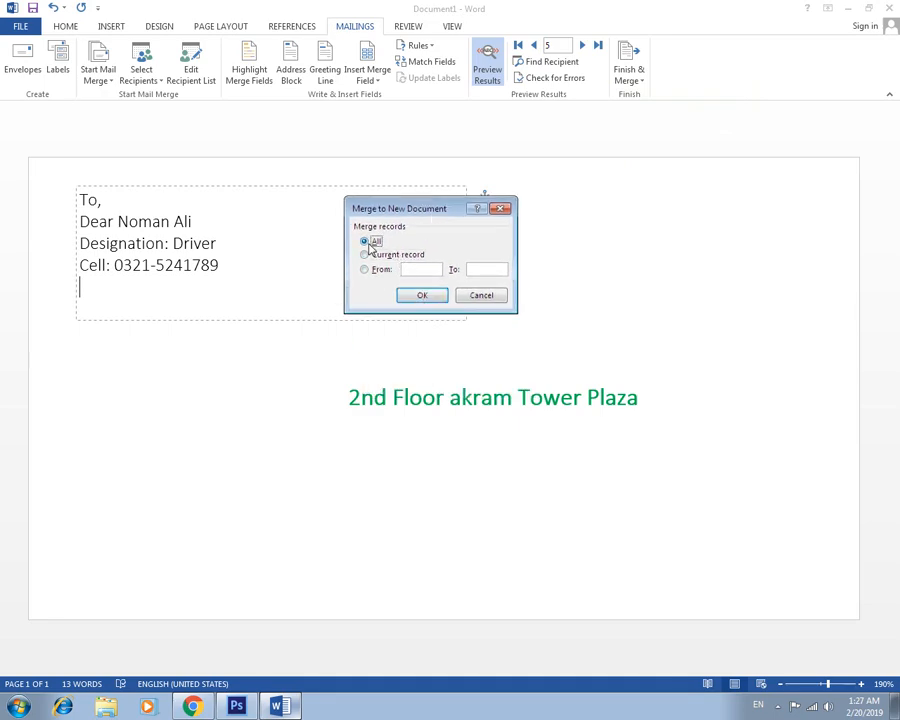
left_click(417, 295)
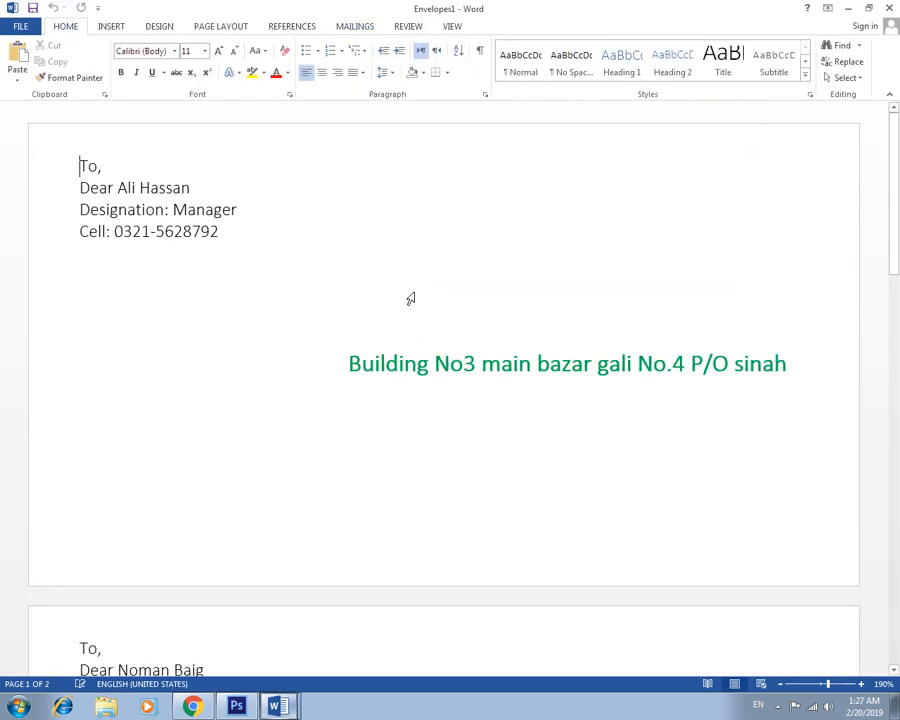
Look through the merged envelopes and check the recipient details and delivery addresses on each page.
scroll(381, 348, "down", 3)
scroll(381, 346, "down", 2)
scroll(186, 268, "up", 5)
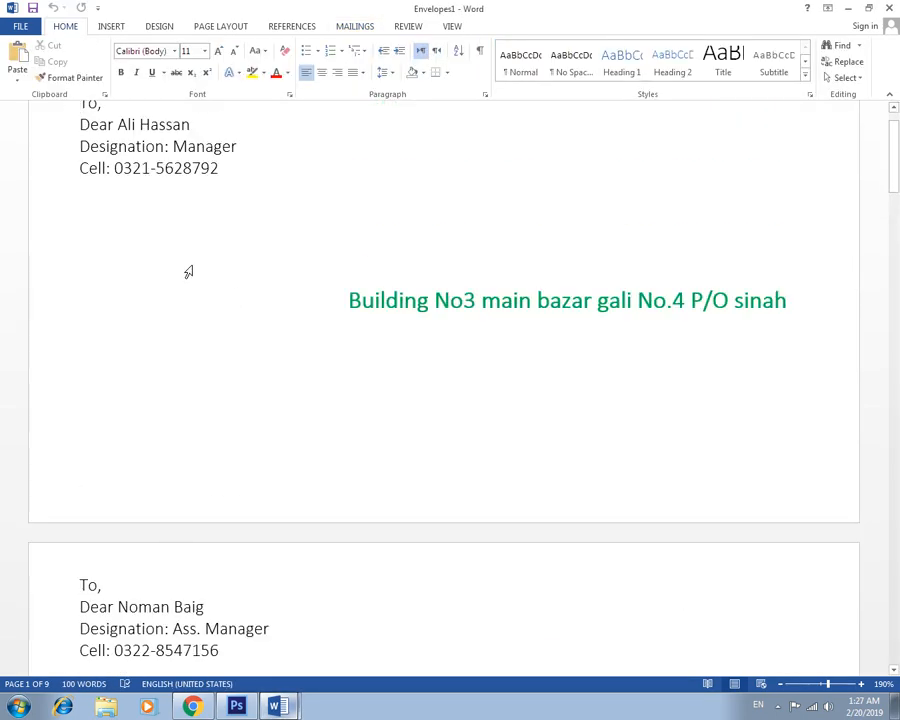
scroll(191, 245, "down", 7)
scroll(191, 245, "down", 7)
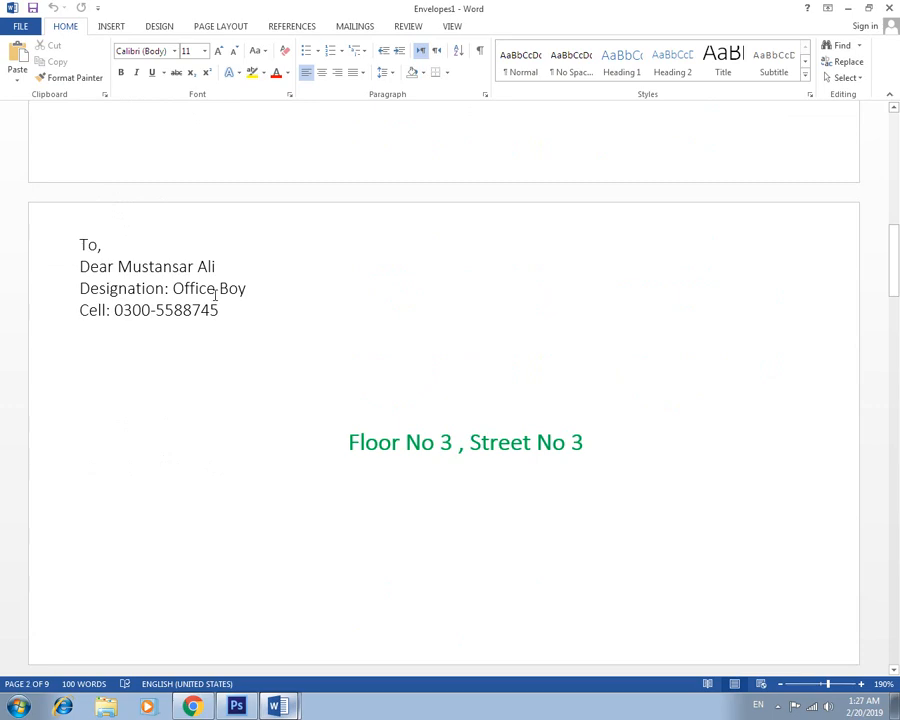
scroll(216, 292, "down", 9)
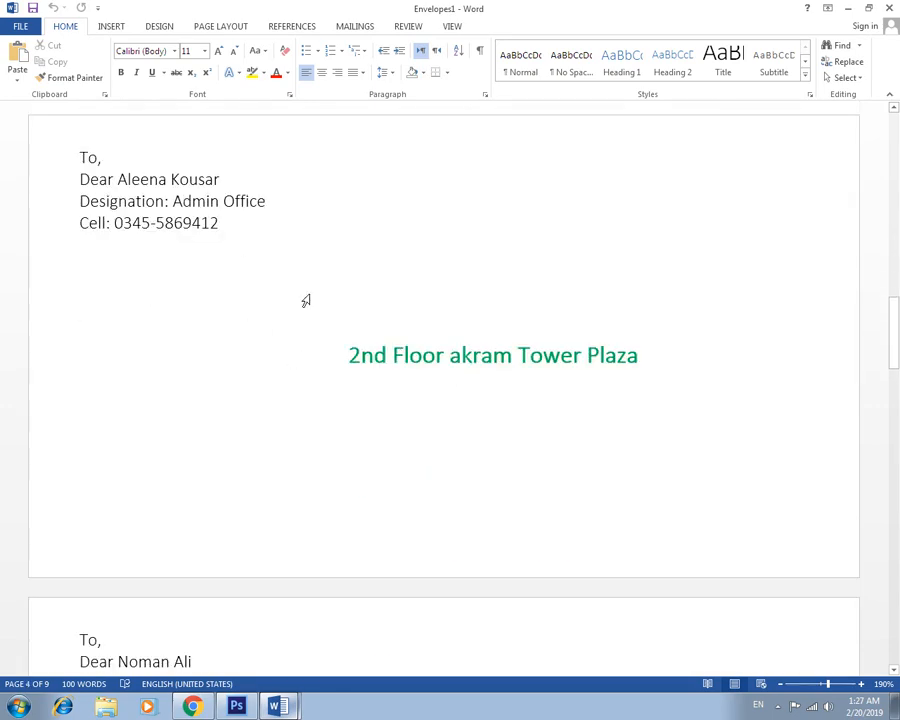
left_click(249, 230)
scroll(248, 232, "up", 6)
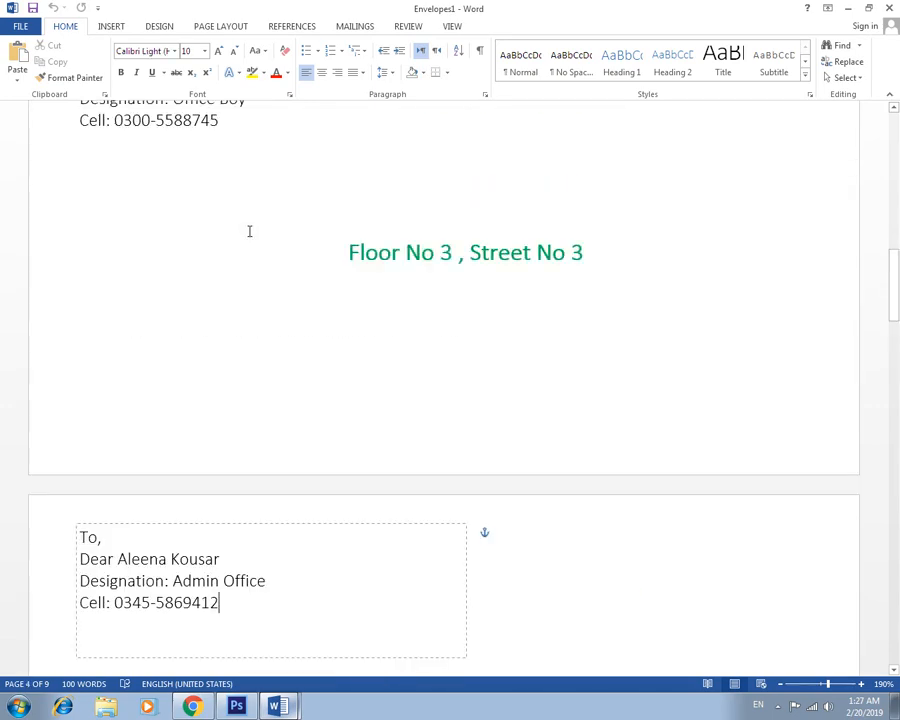
scroll(246, 234, "down", 9)
scroll(244, 237, "down", 15)
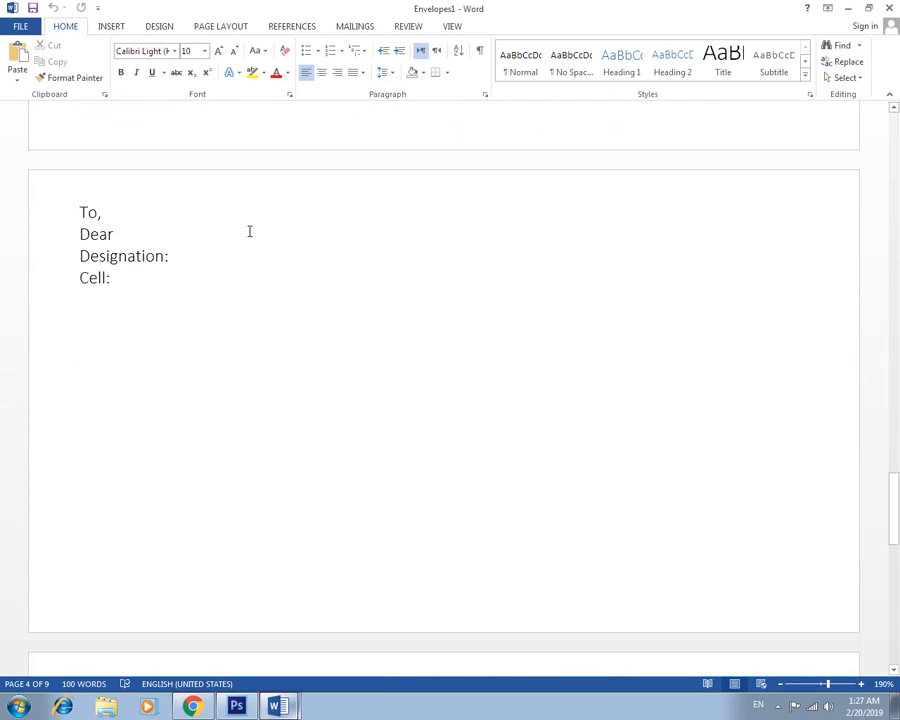
scroll(244, 237, "down", 20)
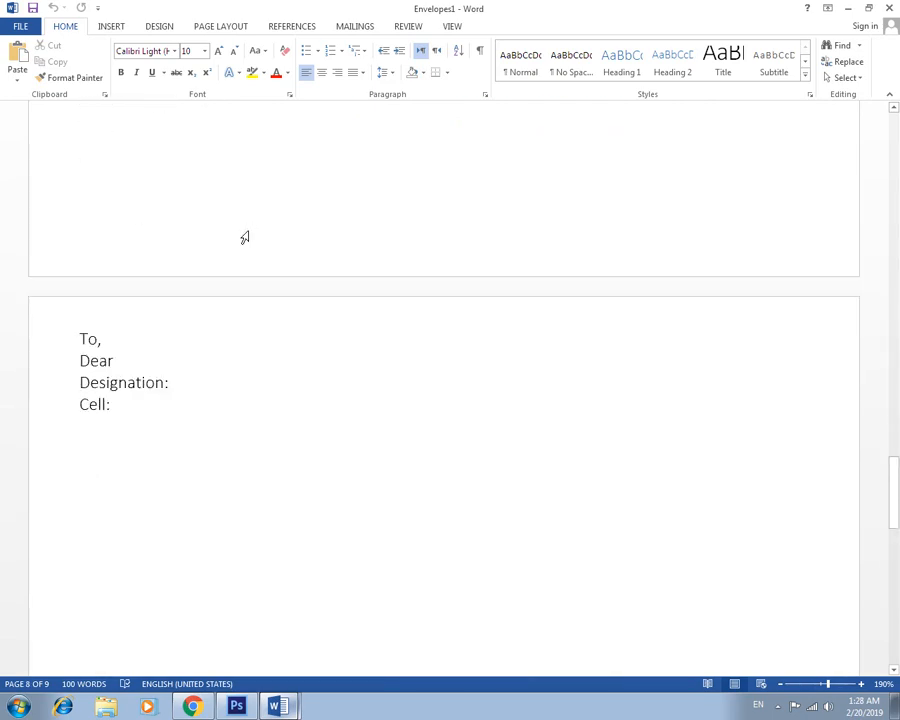
scroll(244, 237, "up", 20)
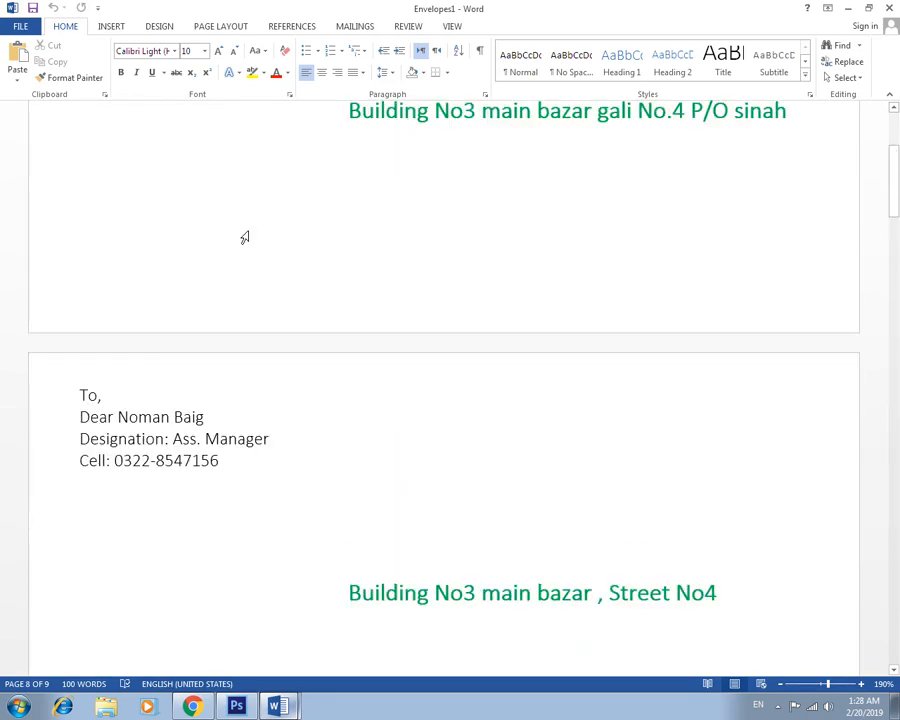
left_click(340, 274)
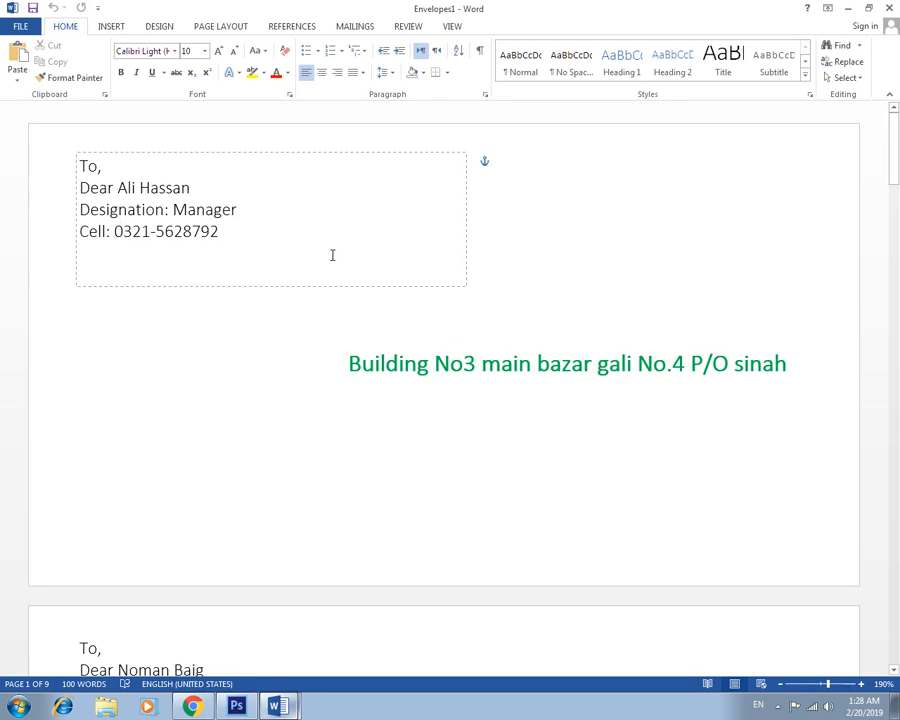
scroll(409, 349, "down", 3)
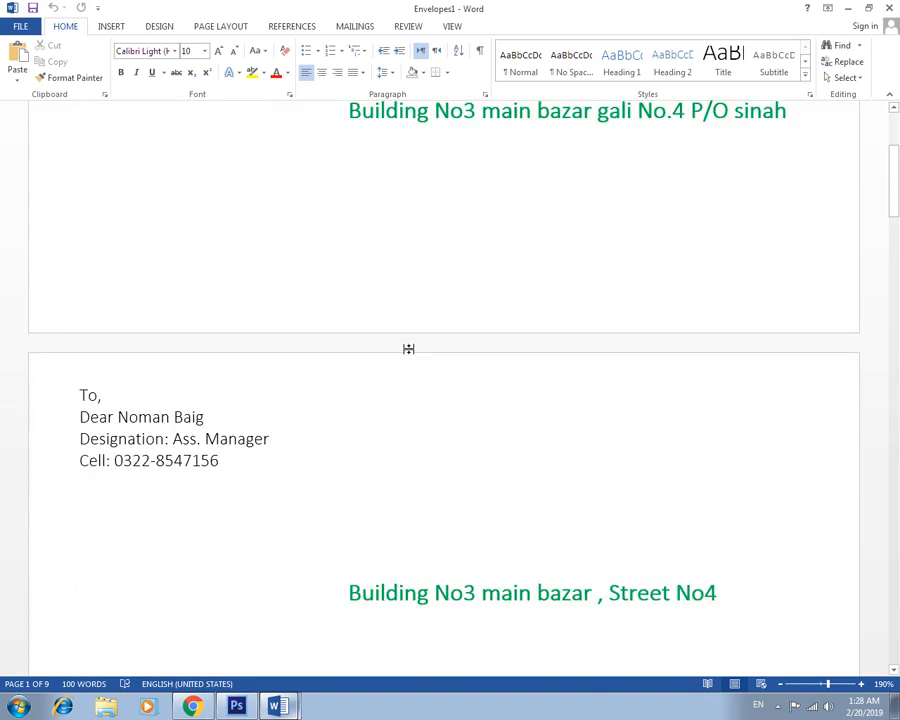
scroll(408, 348, "up", 3)
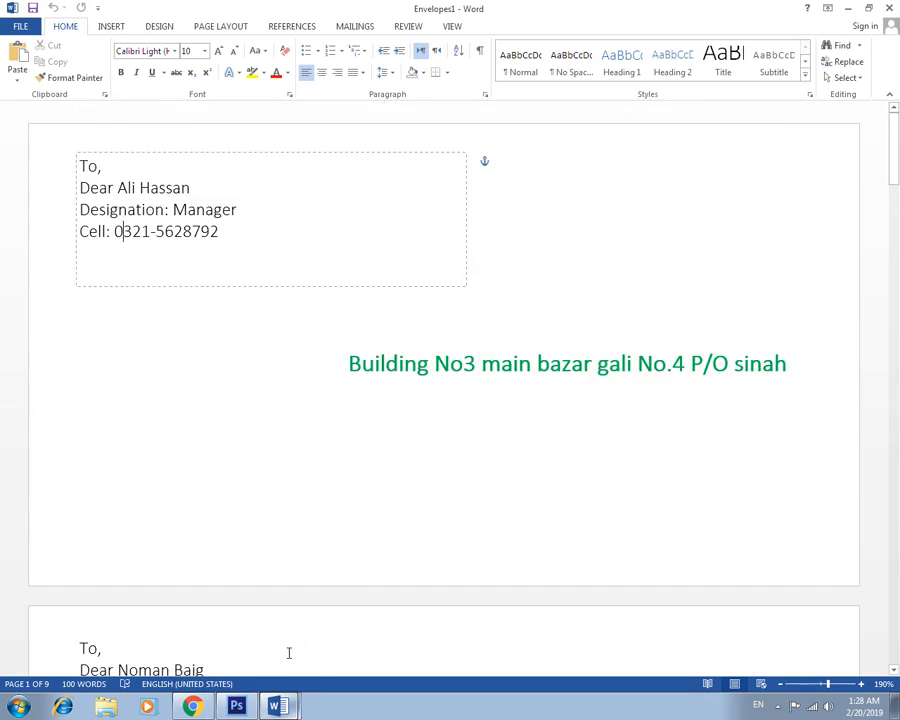
Minimize both Word windows to reach the desktop and refresh it.
left_click(848, 8)
left_click(848, 8)
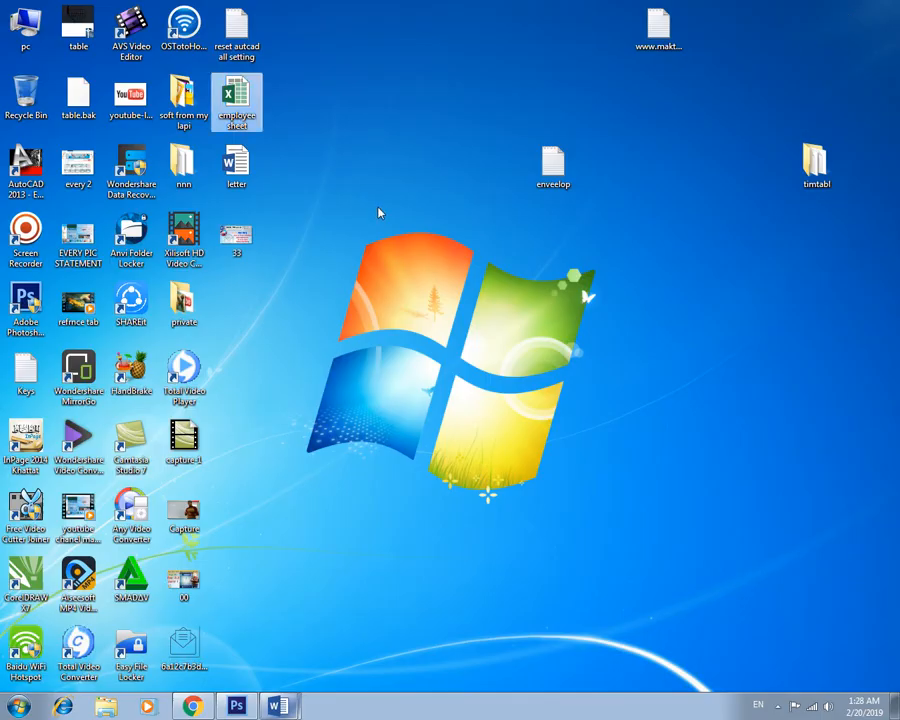
right_click(378, 209)
left_click(390, 250)
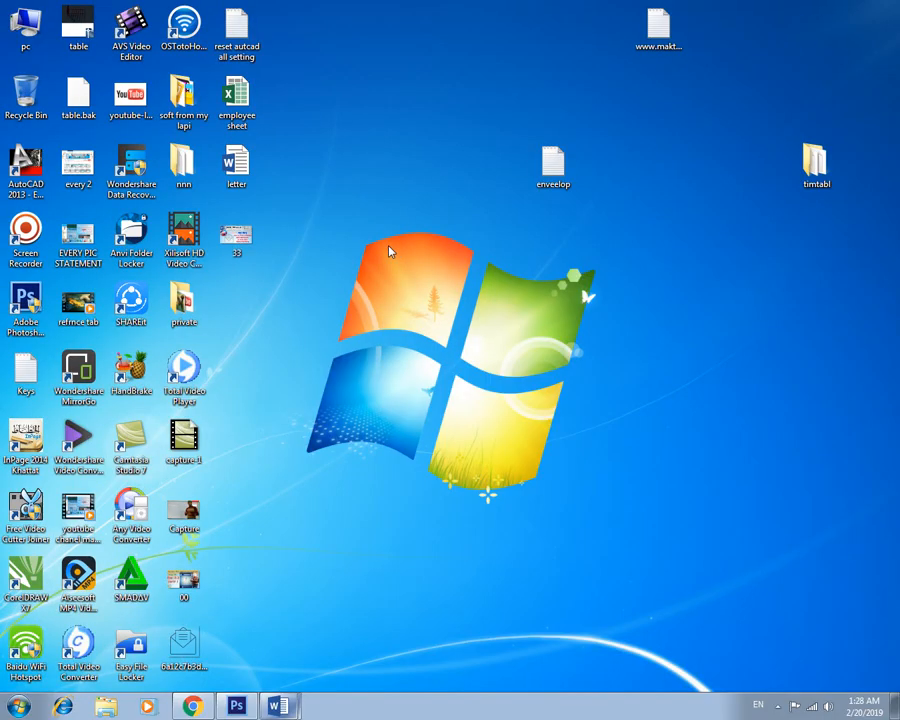
right_click(390, 251)
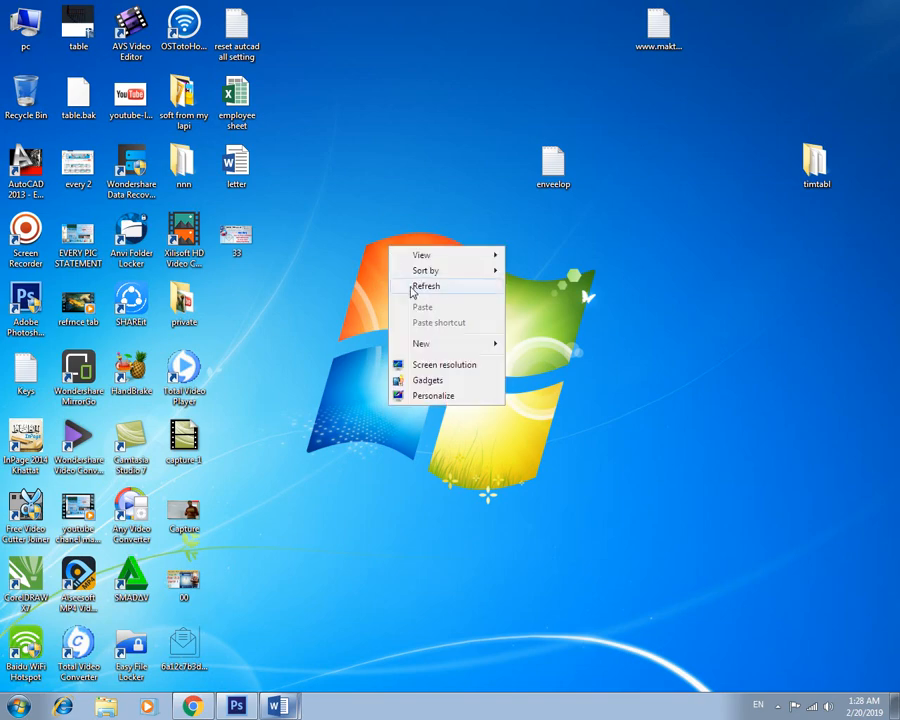
left_click(414, 287)
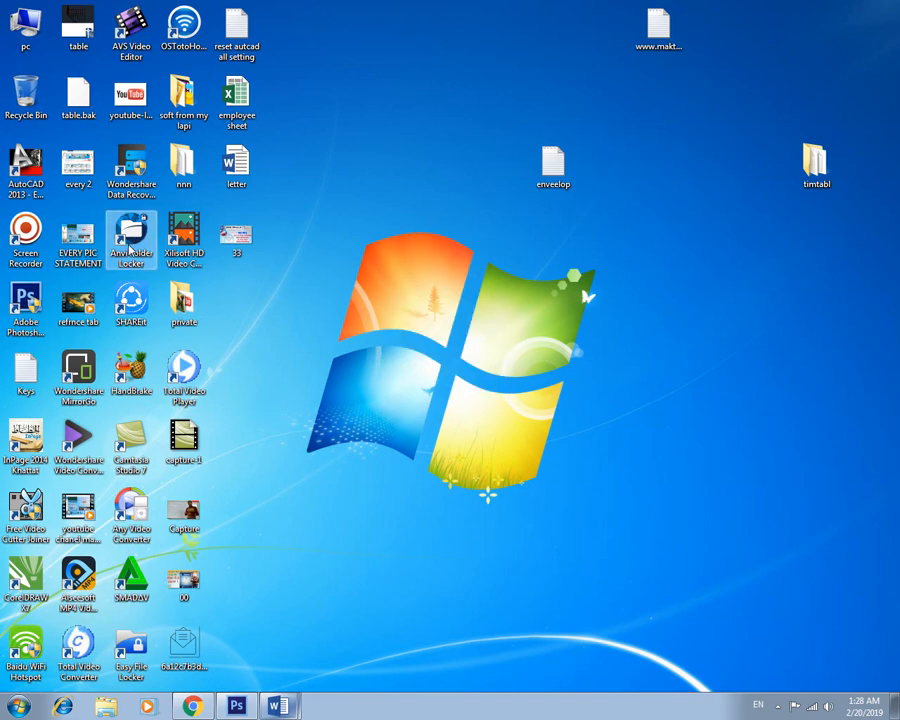
Open the "every 2" picture from the desktop in Windows Photo Viewer and view the channel's Subscribe button up close.
double_click(80, 180)
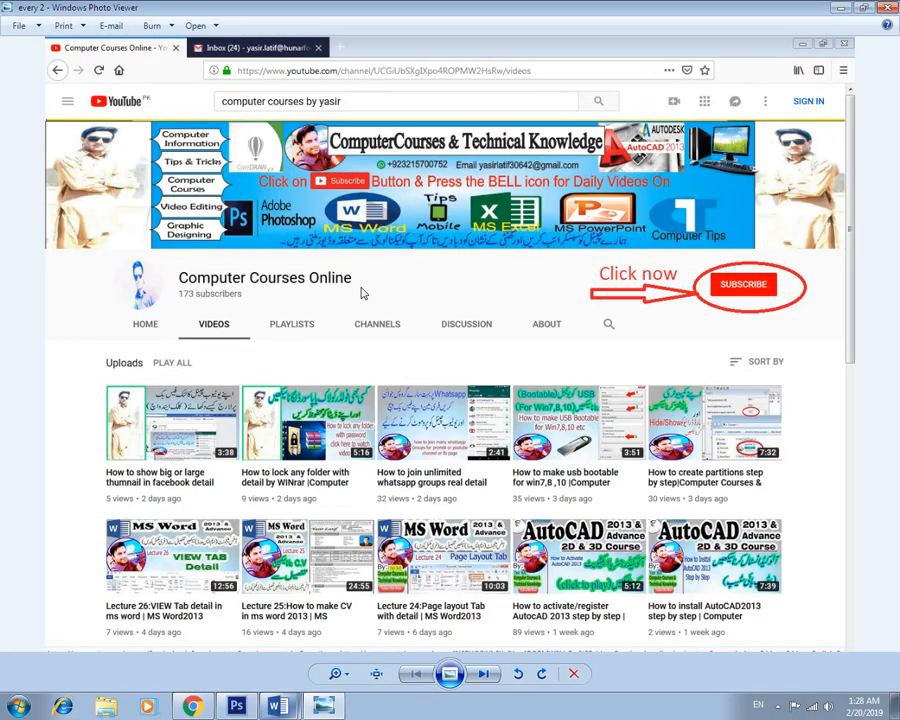
scroll(733, 357, "up", 2)
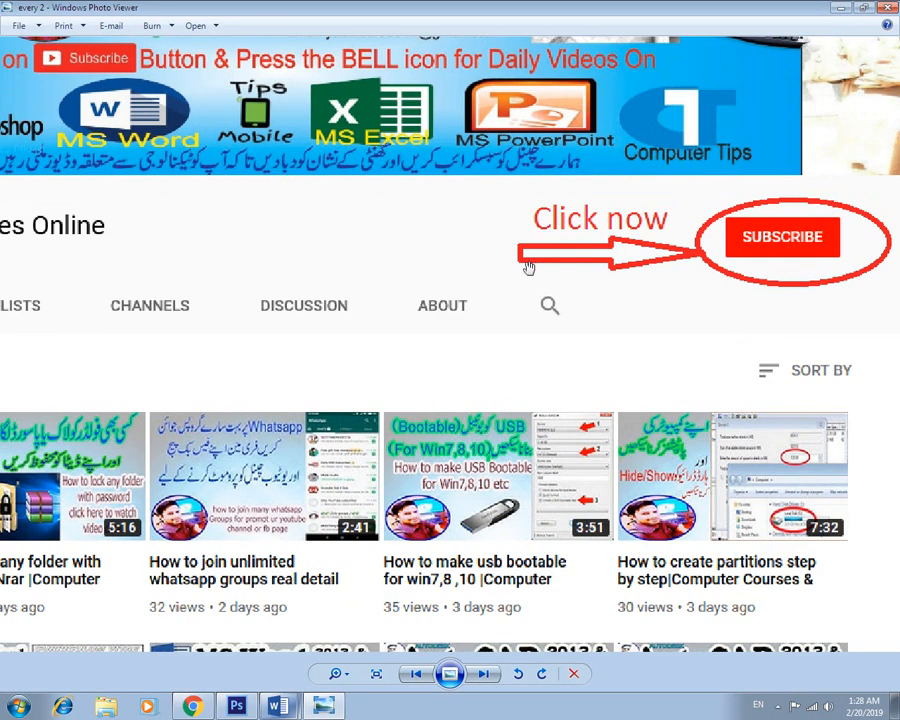
scroll(529, 268, "down", 2)
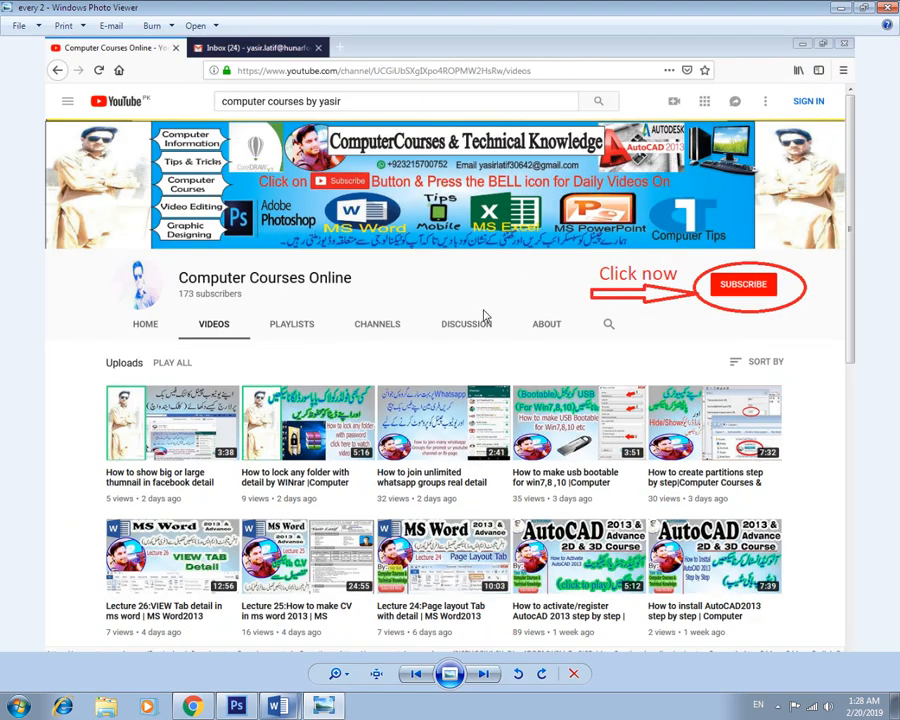
left_click(778, 706)
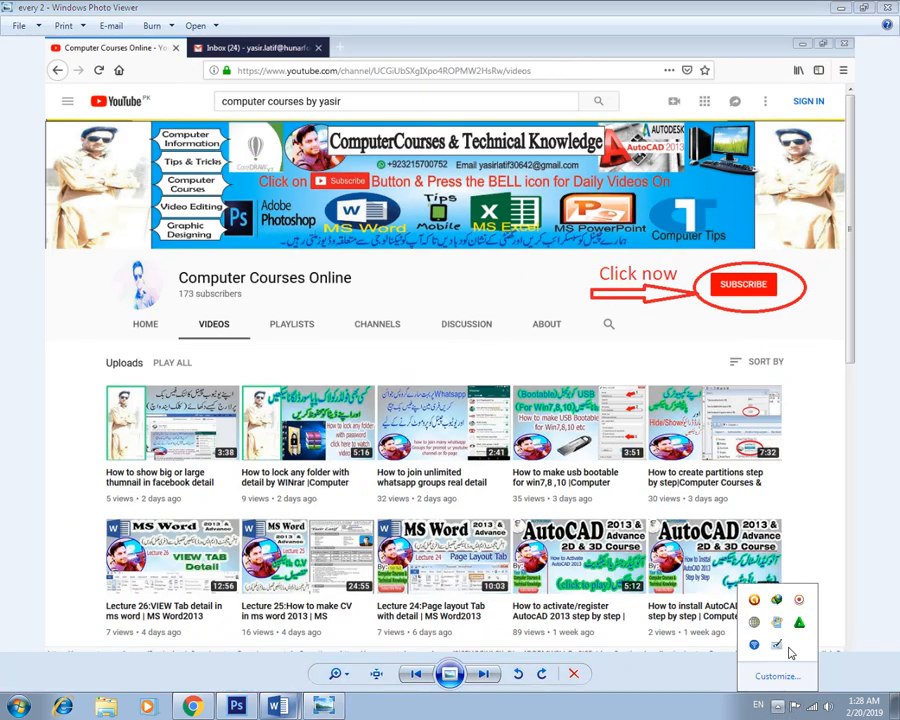